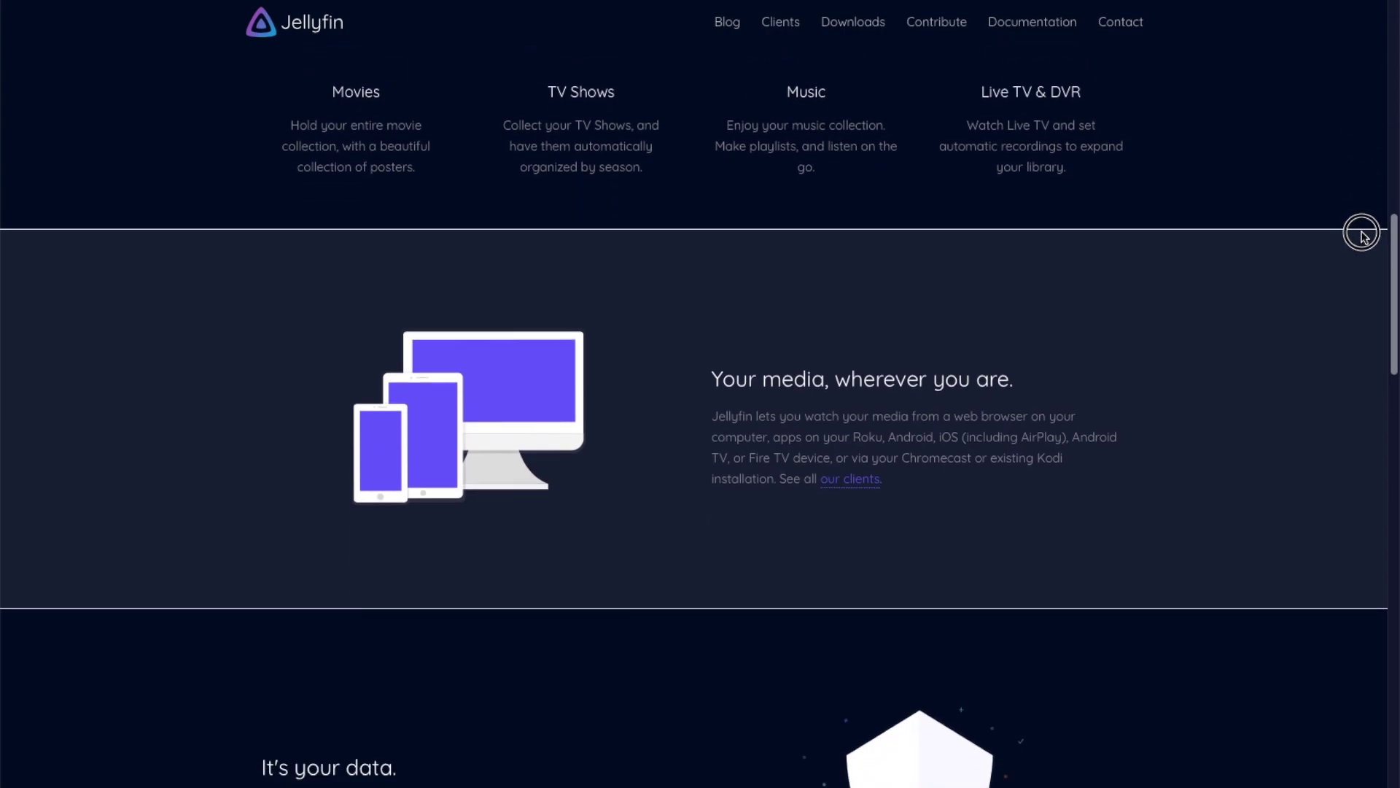
scroll(1348, 296, "down", 3)
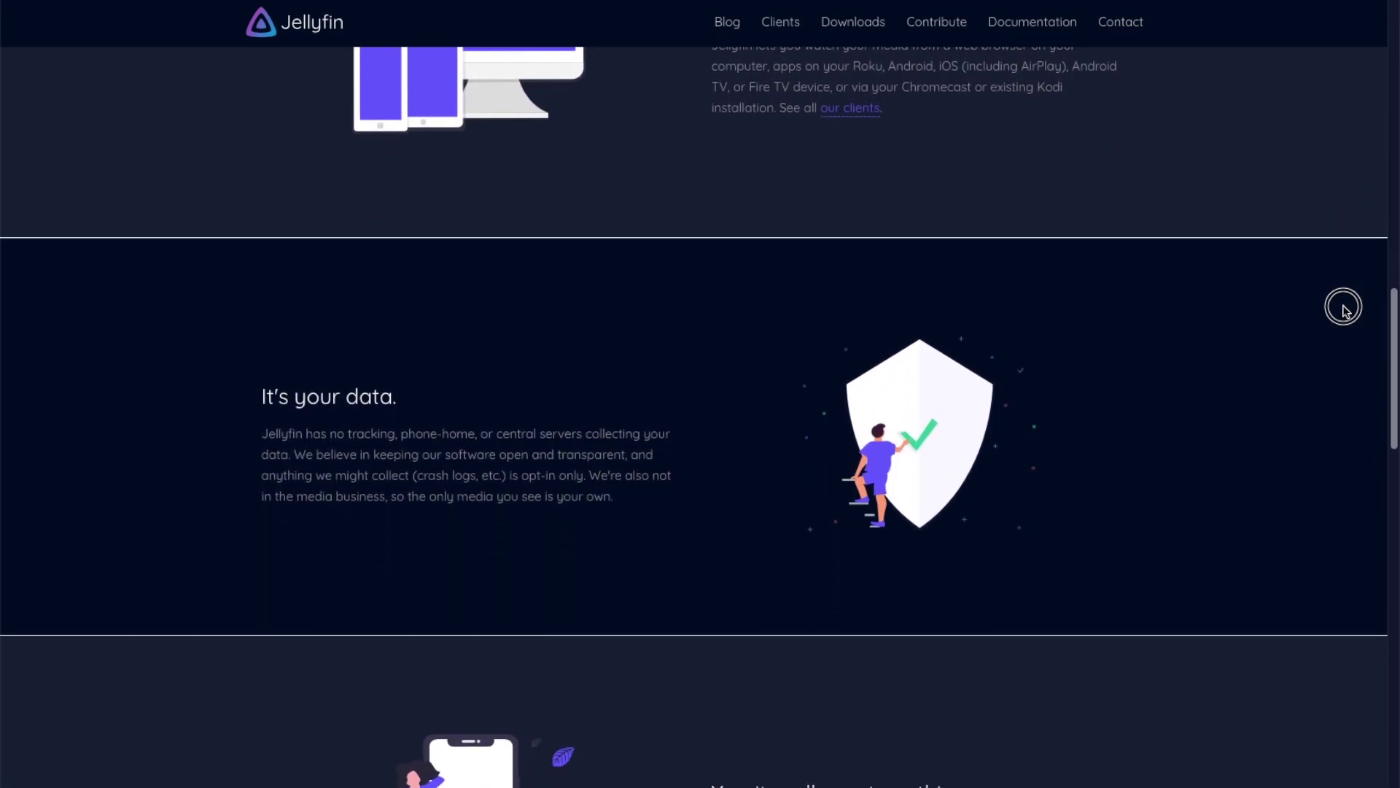
scroll(1338, 337, "down", 1)
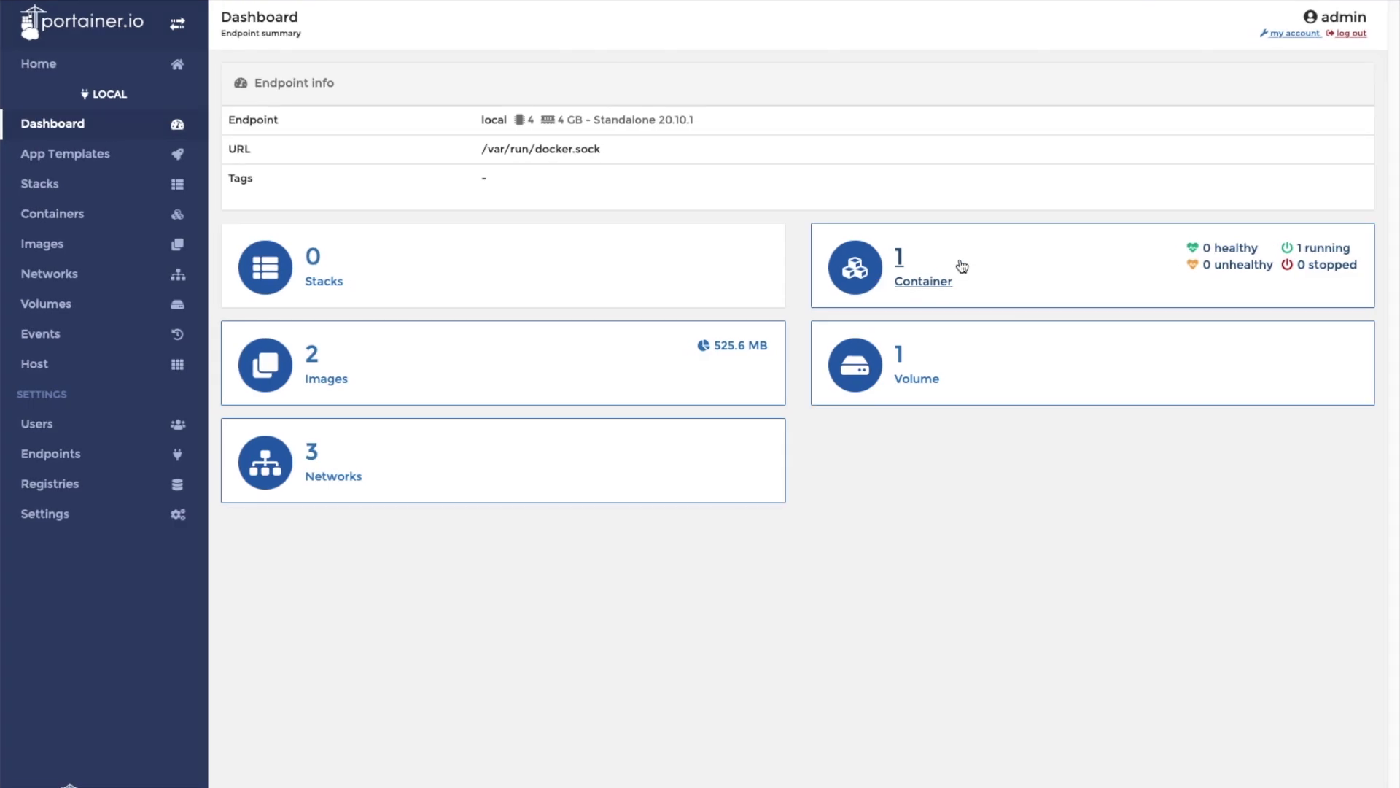
Step: Start adding a new container from the container list and name it Jellyfin
left_click(962, 266)
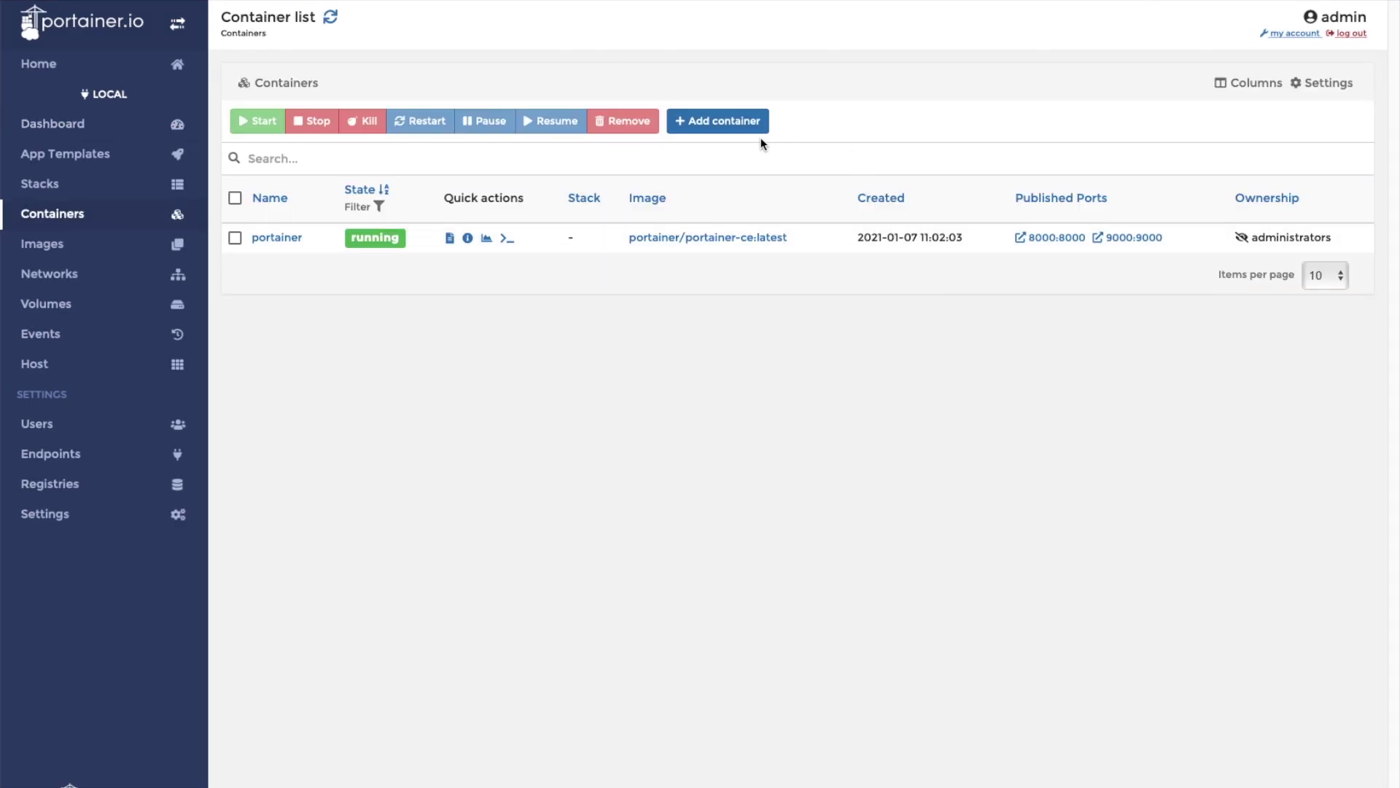
left_click(741, 134)
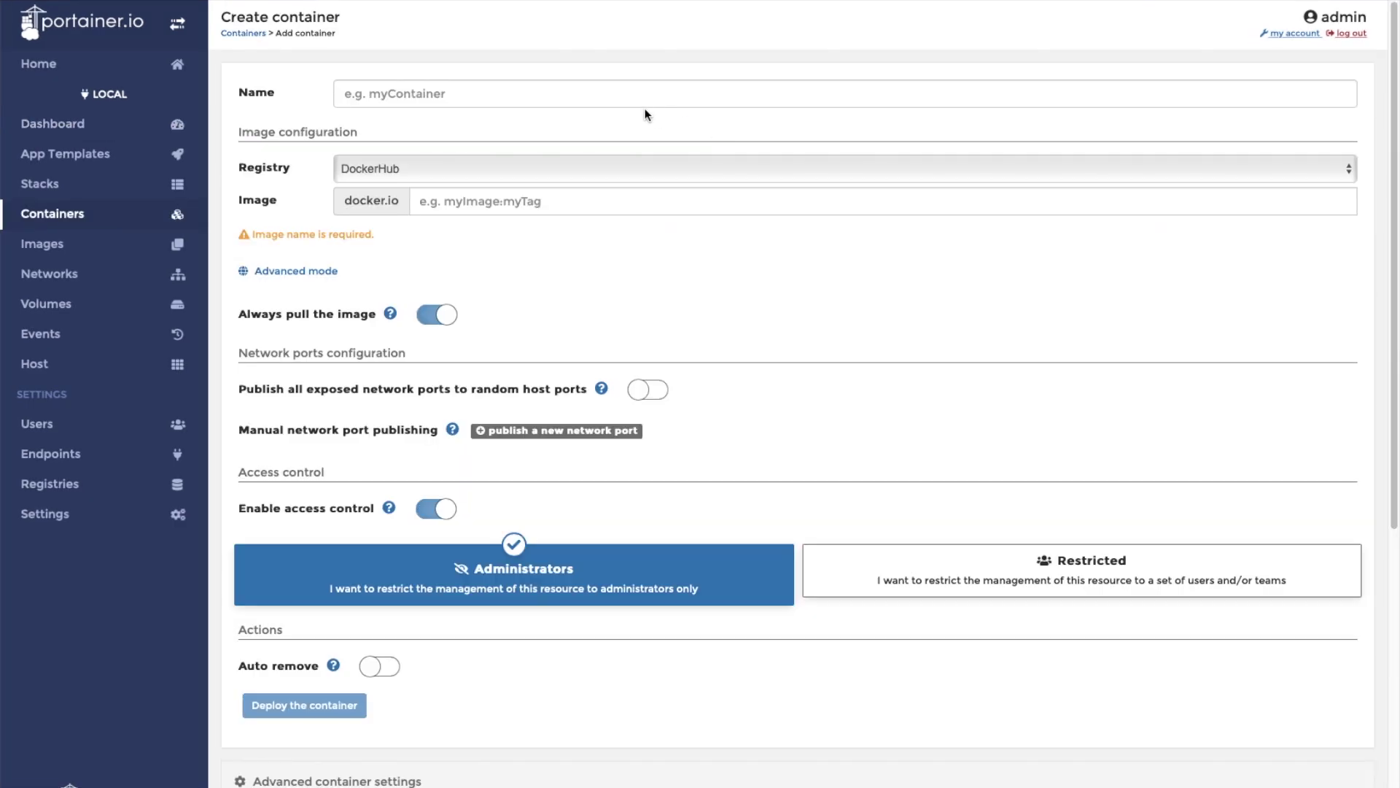
left_click(642, 98)
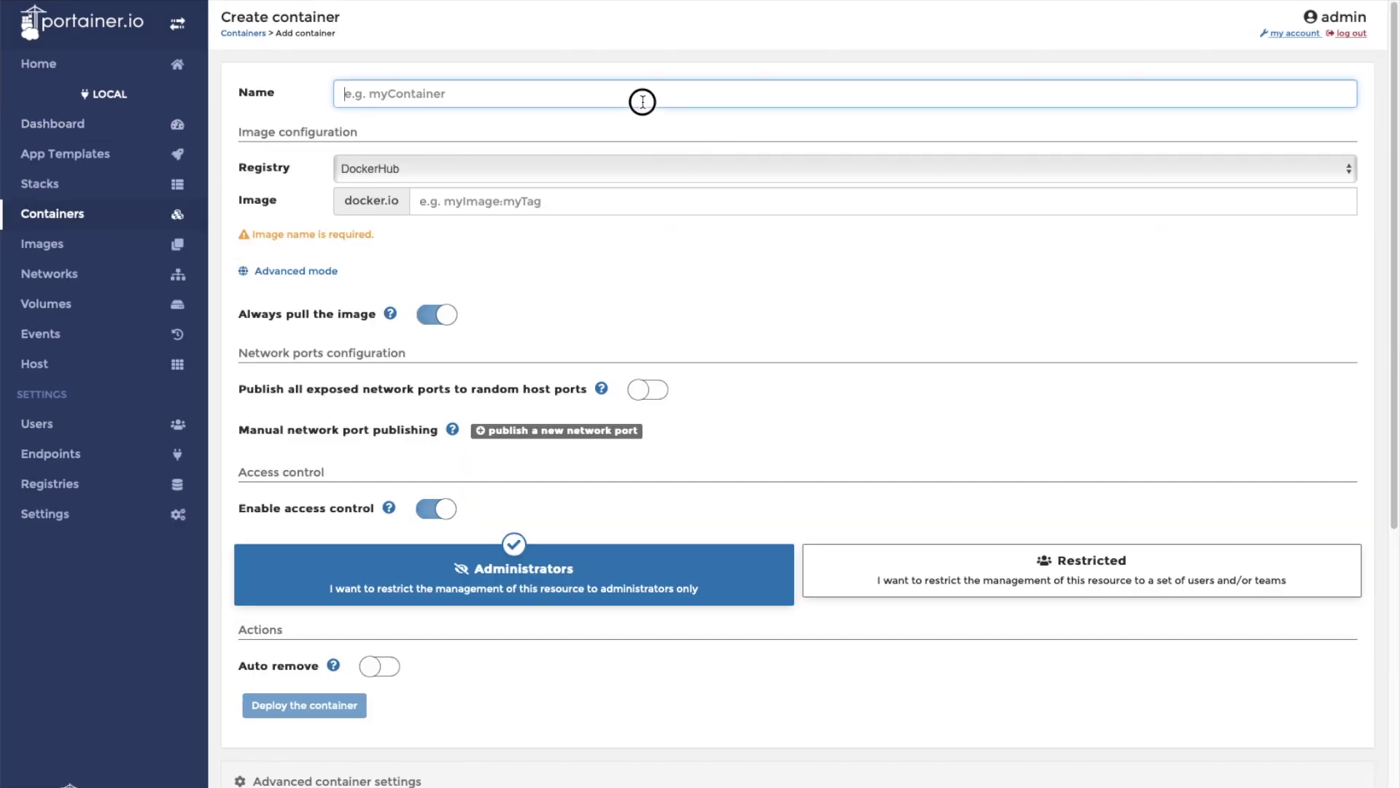
type("Jellyfin")
Step: Set the container's DockerHub image to linuxserver/jellyfin, without a tag
left_click(808, 194)
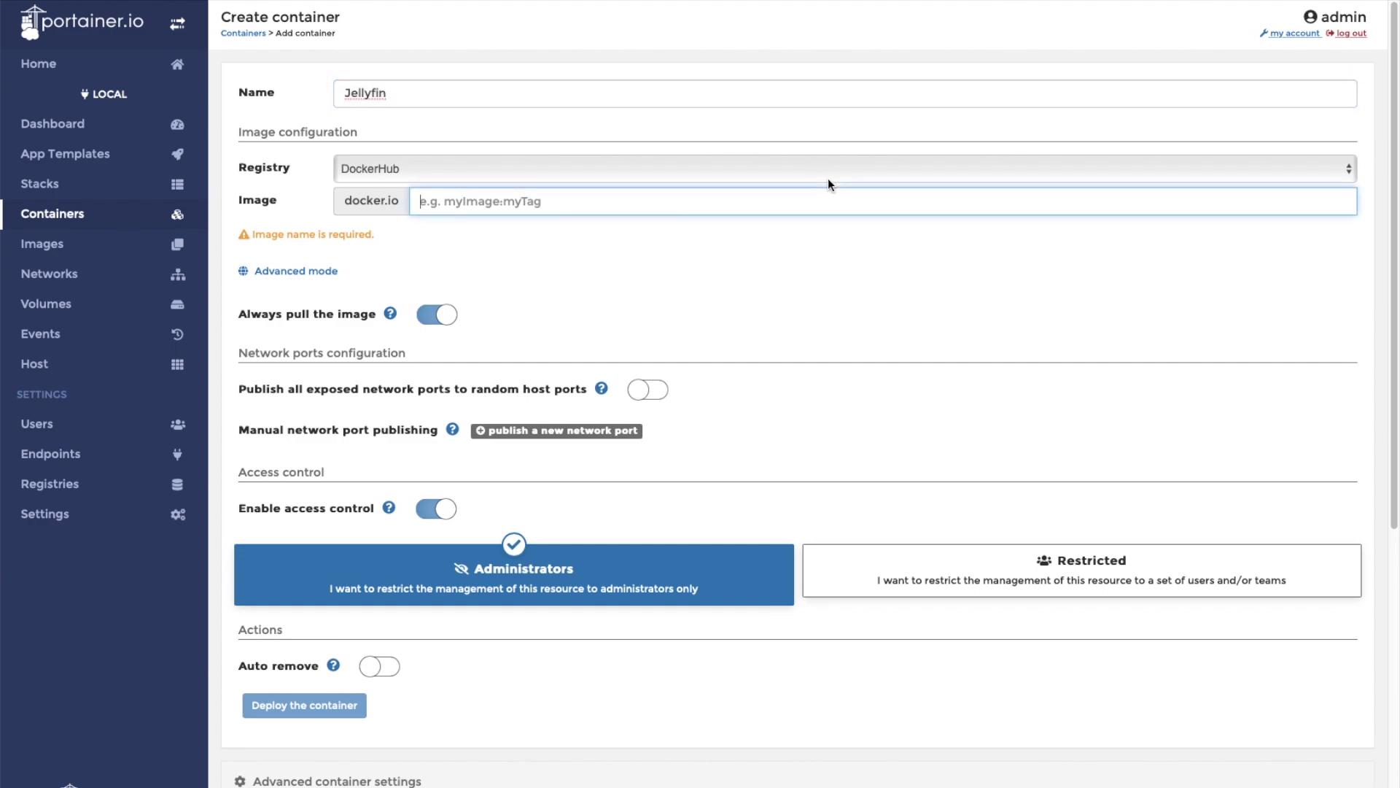
type("linu")
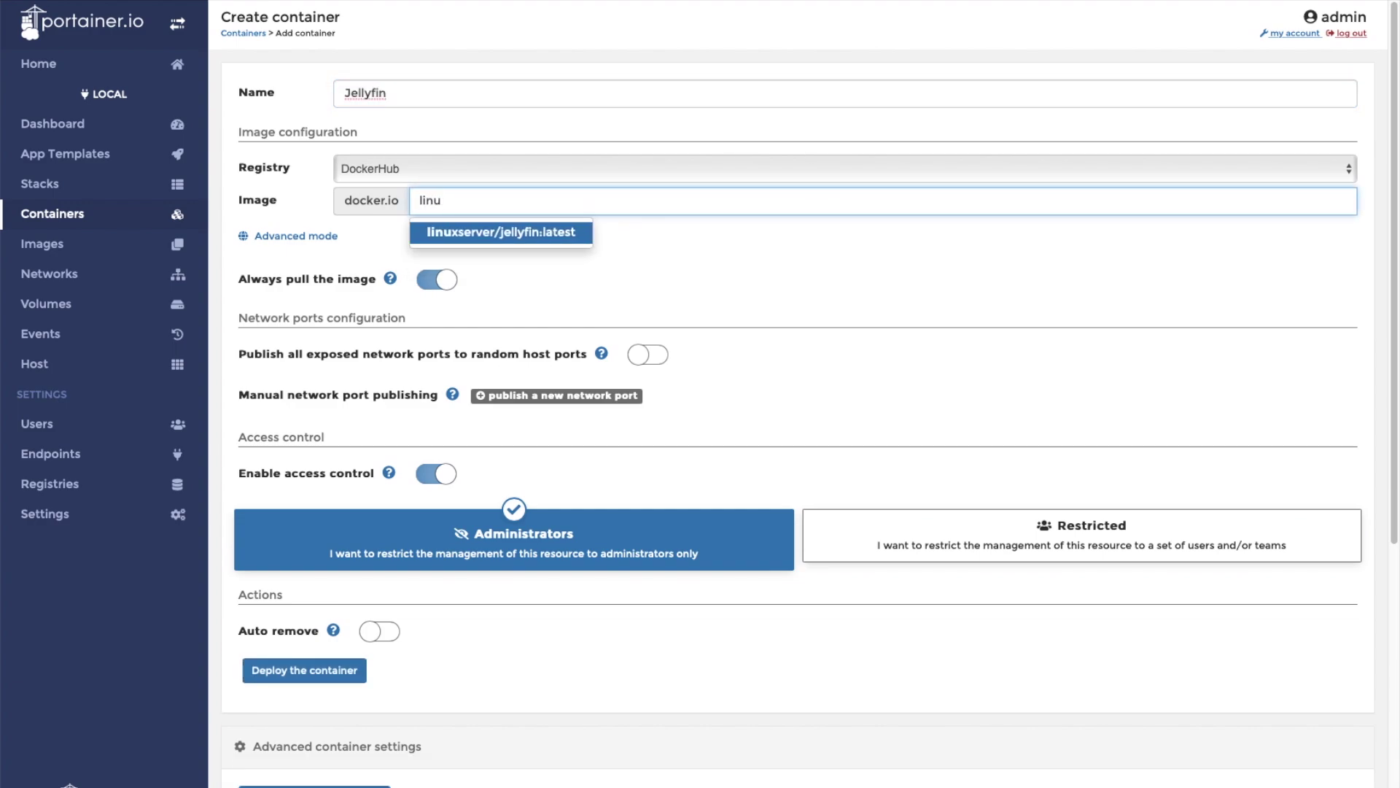
type("xserver/")
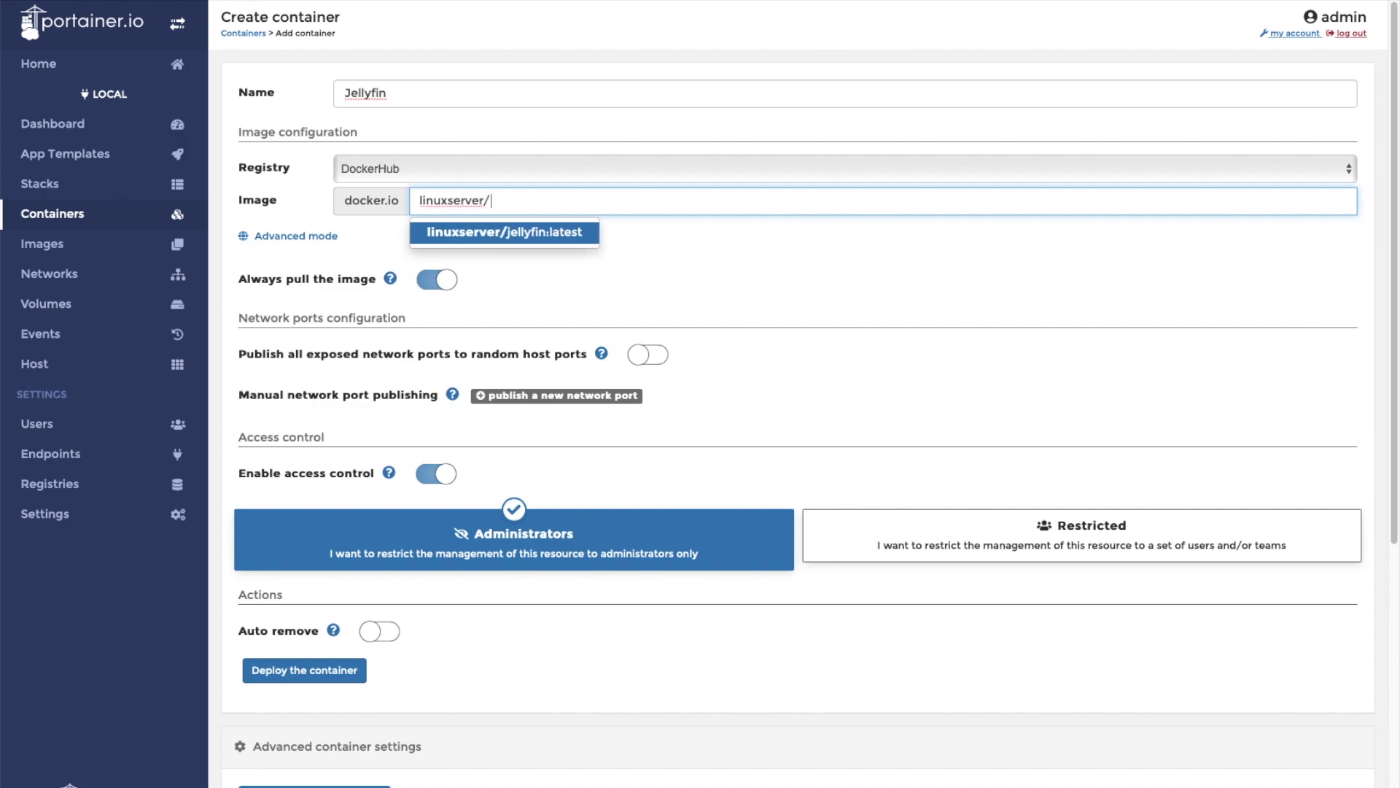
type("jellyfin")
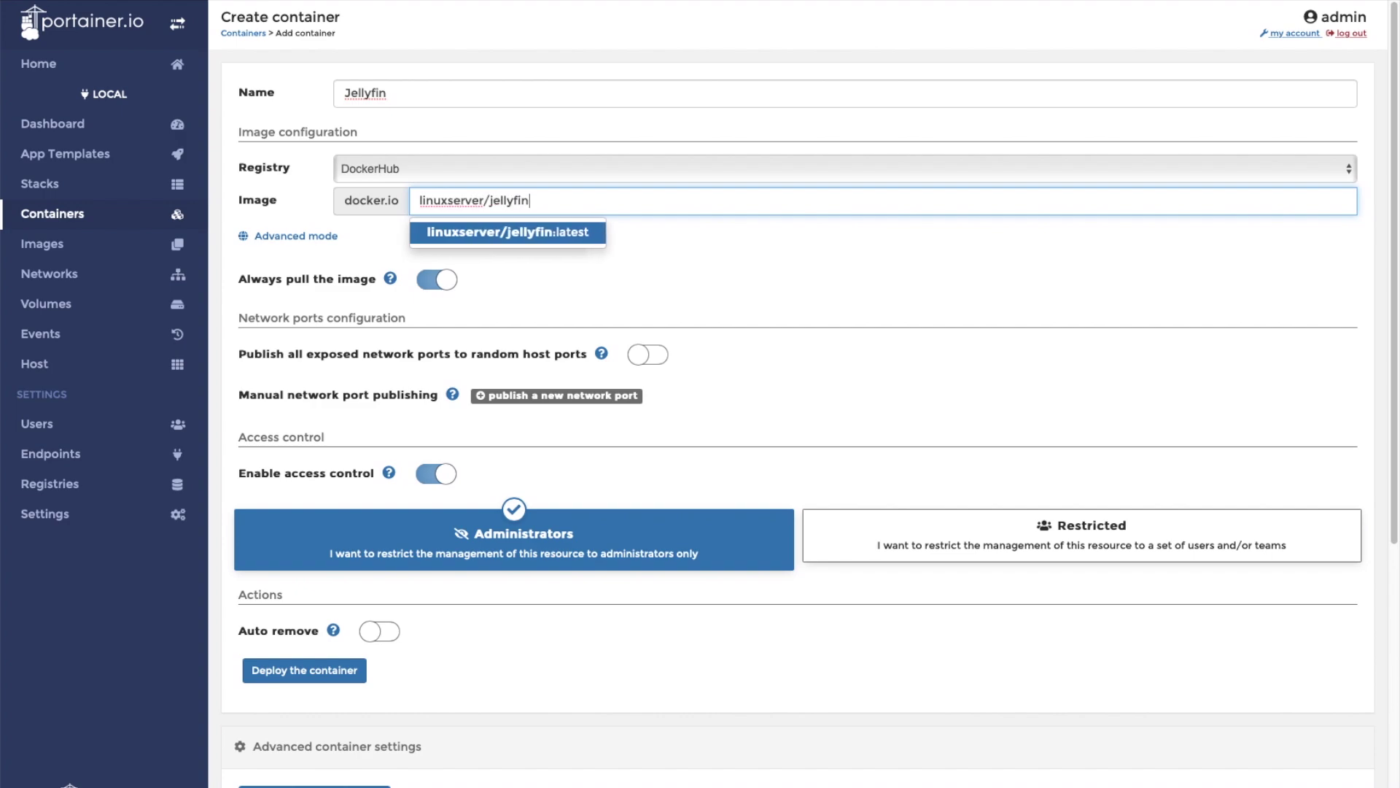
type(":")
key("Return")
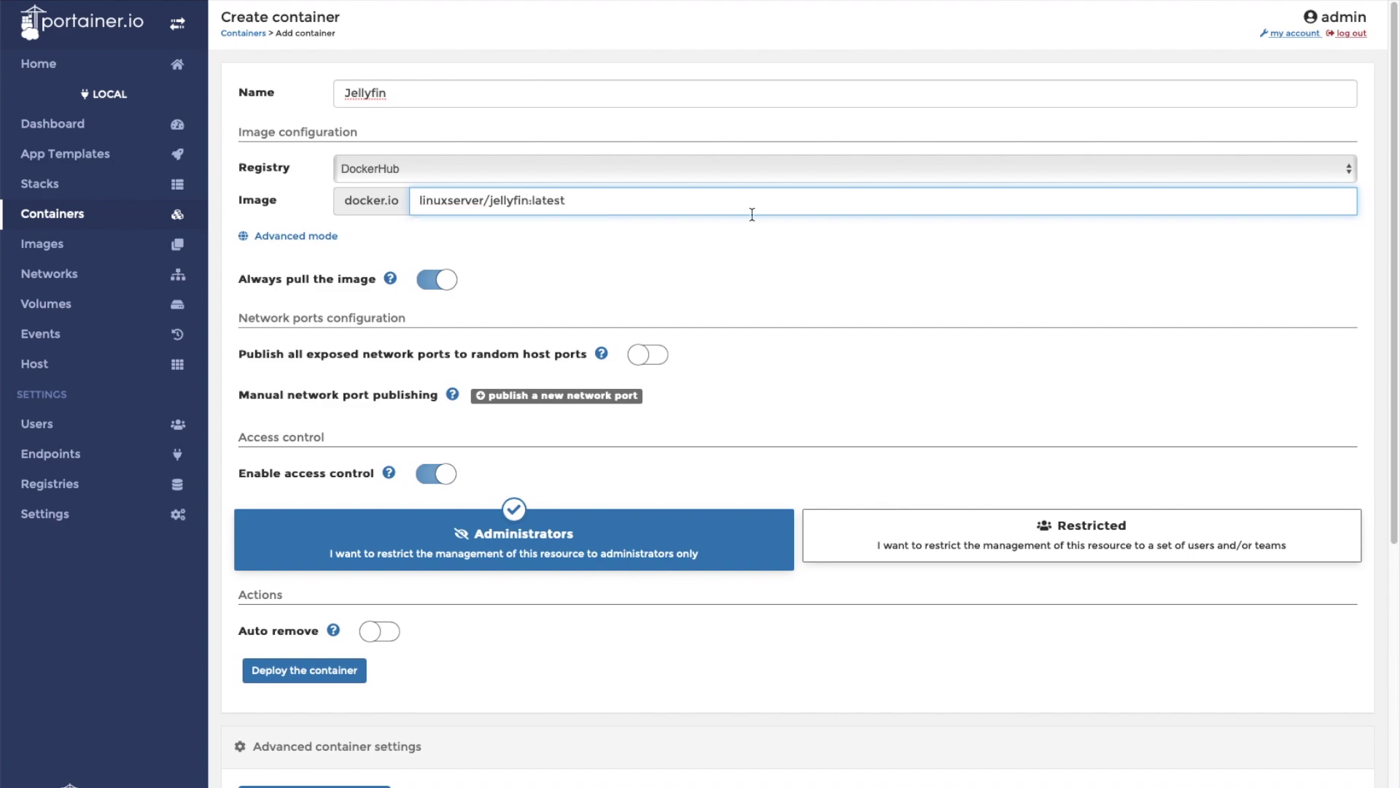
key("BackSpace")
key("BackSpace")
key("BackSpace")
key("BackSpace")
key("BackSpace")
key("BackSpace")
key("BackSpace")
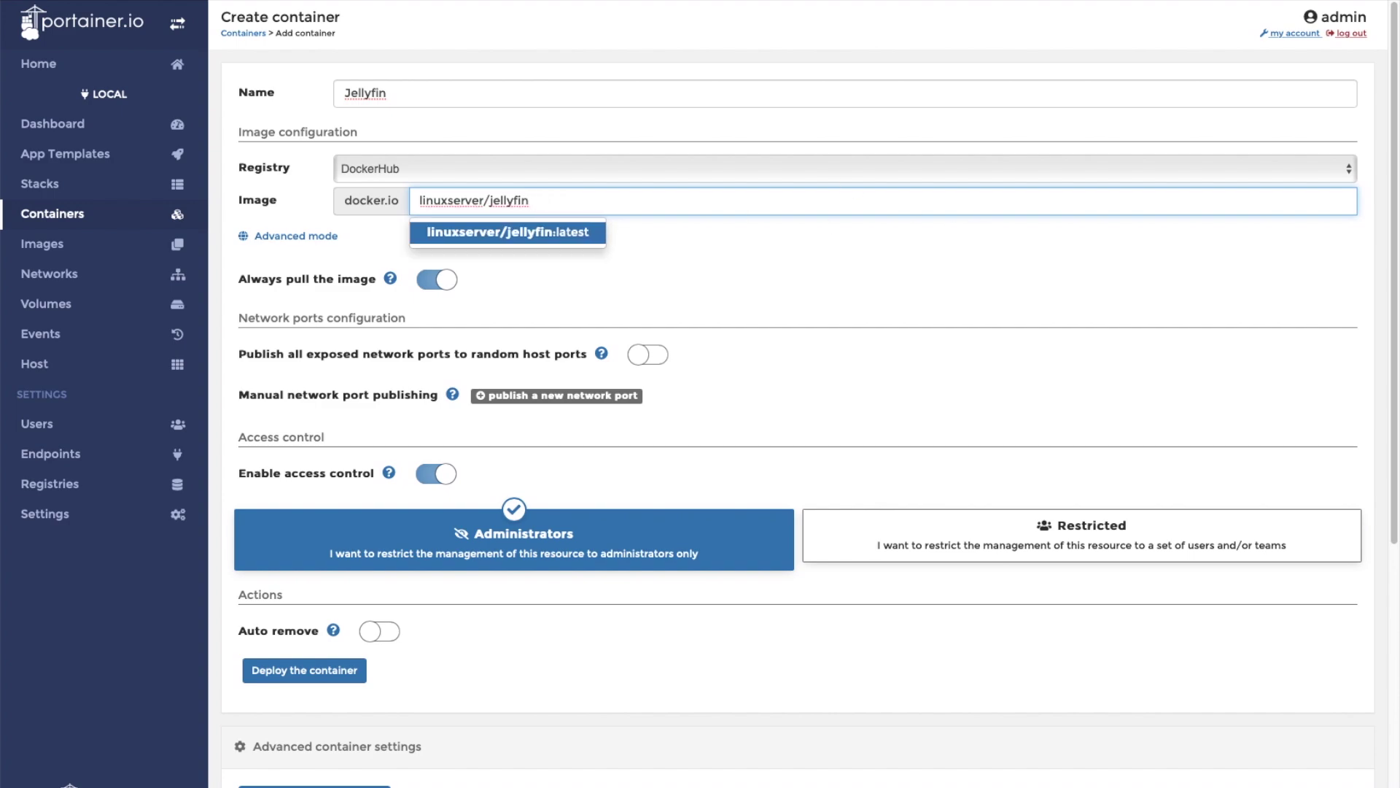
left_click(702, 275)
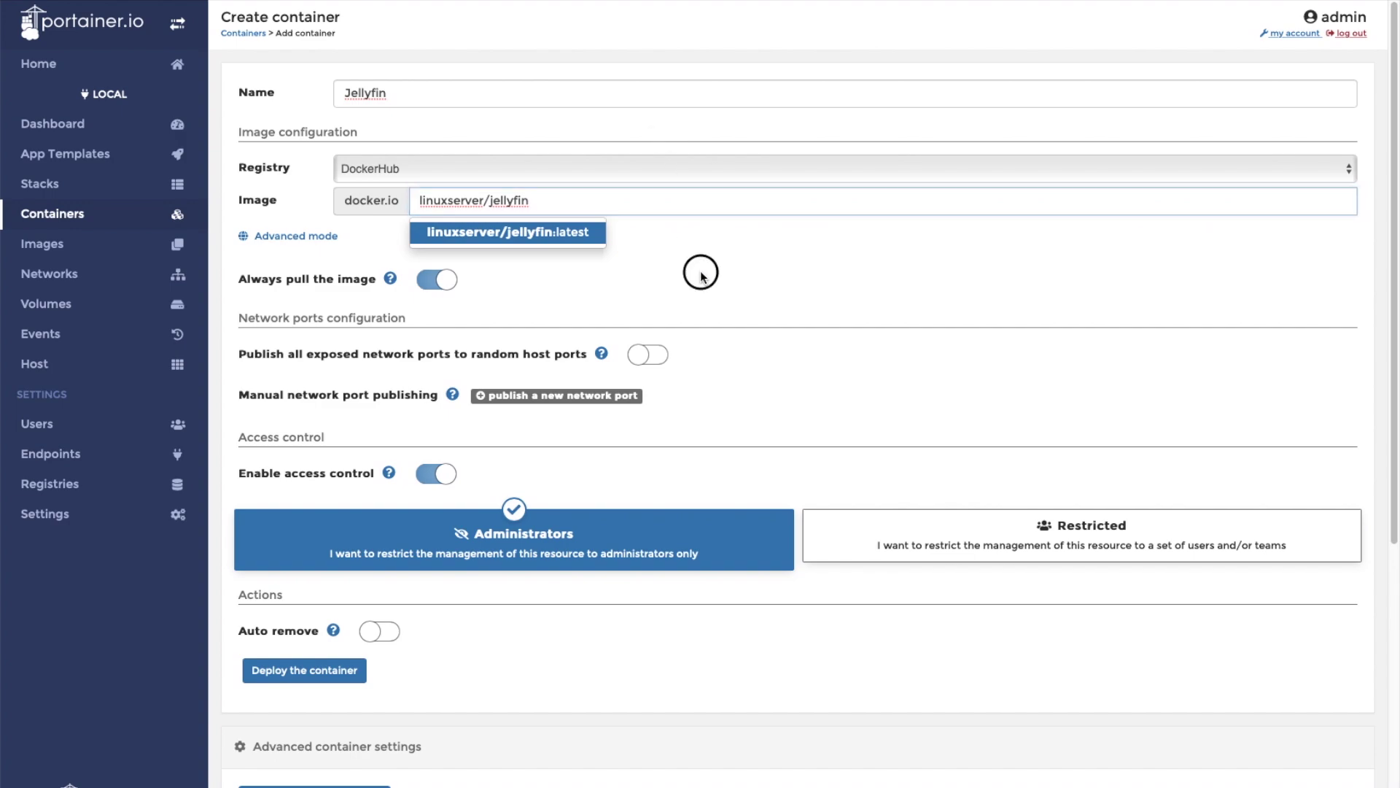
Step: Add three empty manual network port mappings to the container
left_click(487, 398)
left_click(487, 398)
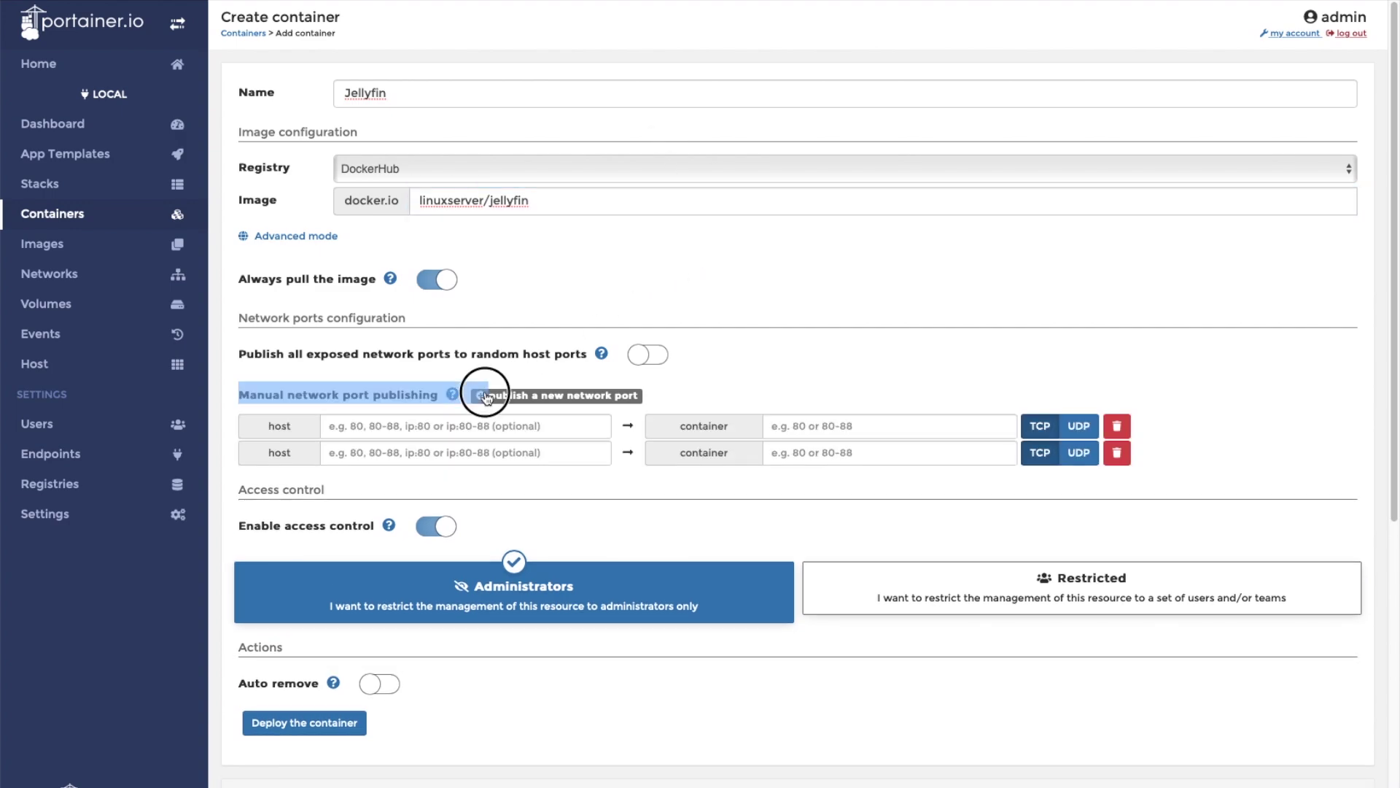
left_click(487, 398)
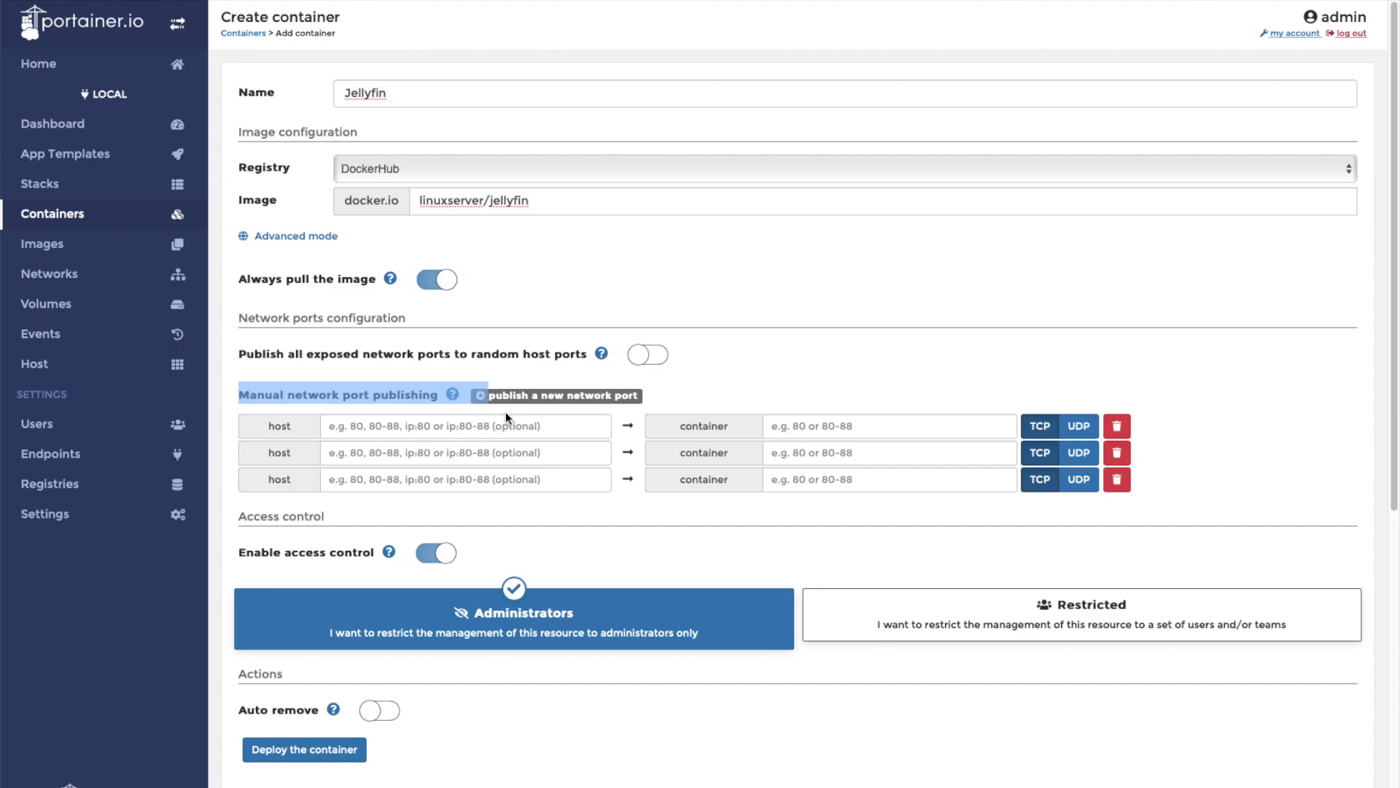
left_click(824, 317)
Step: Map host port 8096 to container port 8096 in the first port mapping
left_click(520, 428)
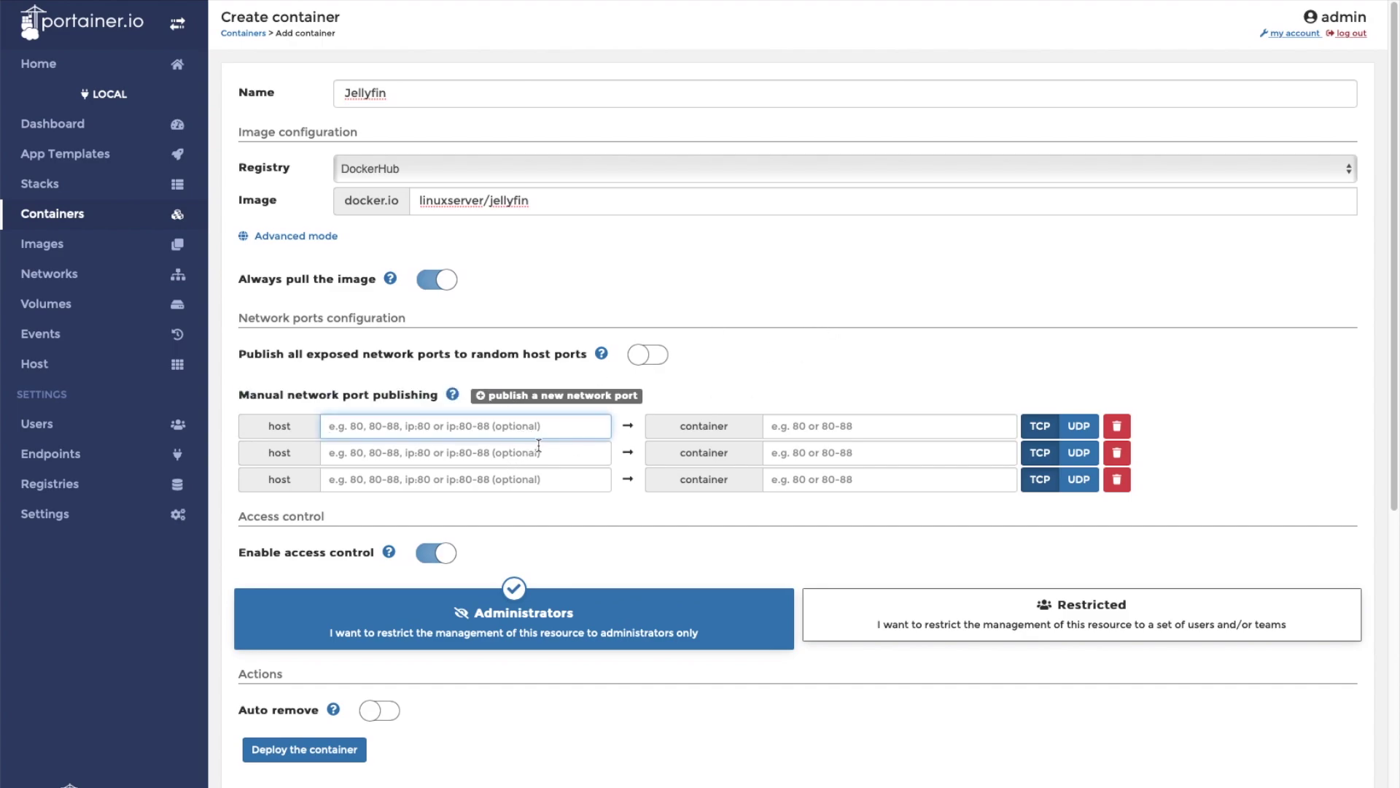
type("8096")
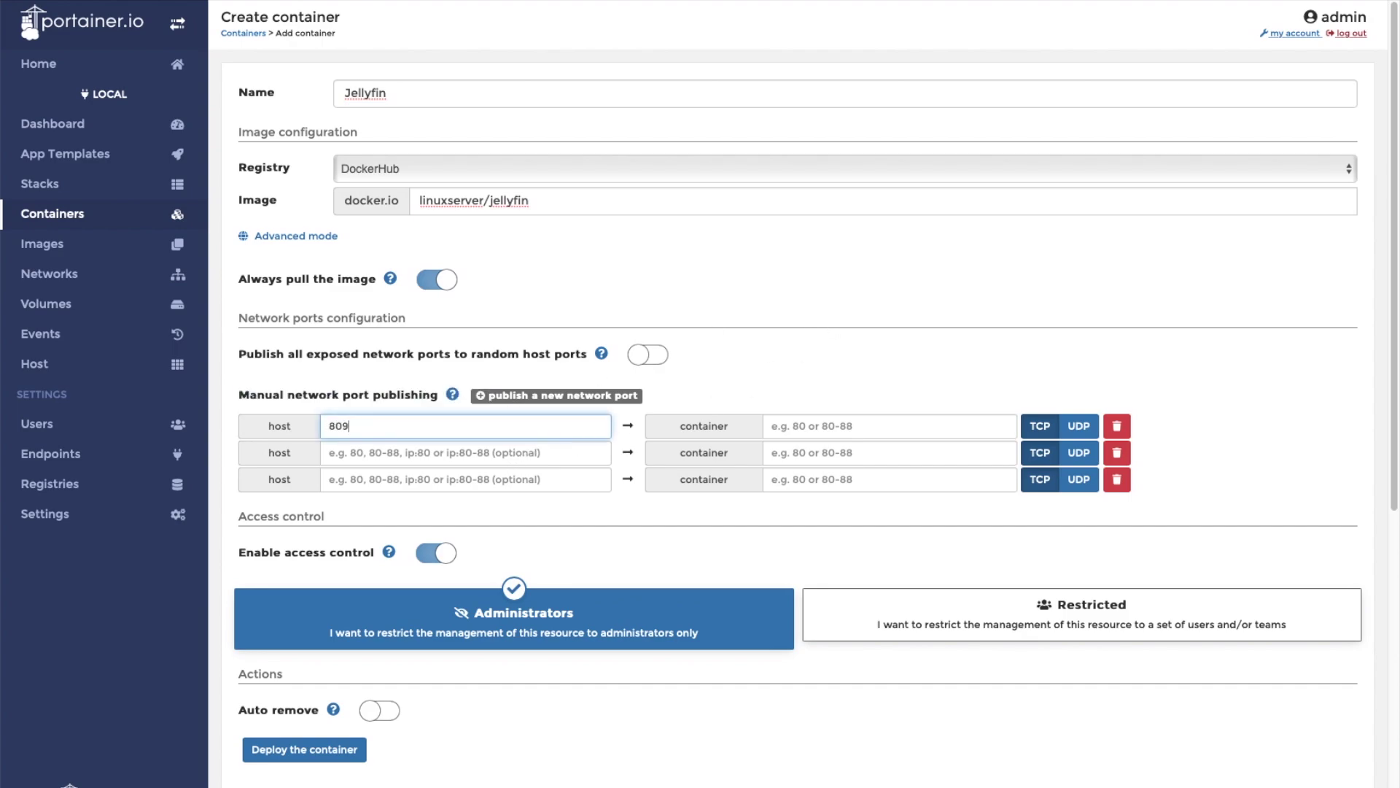
left_click(801, 417)
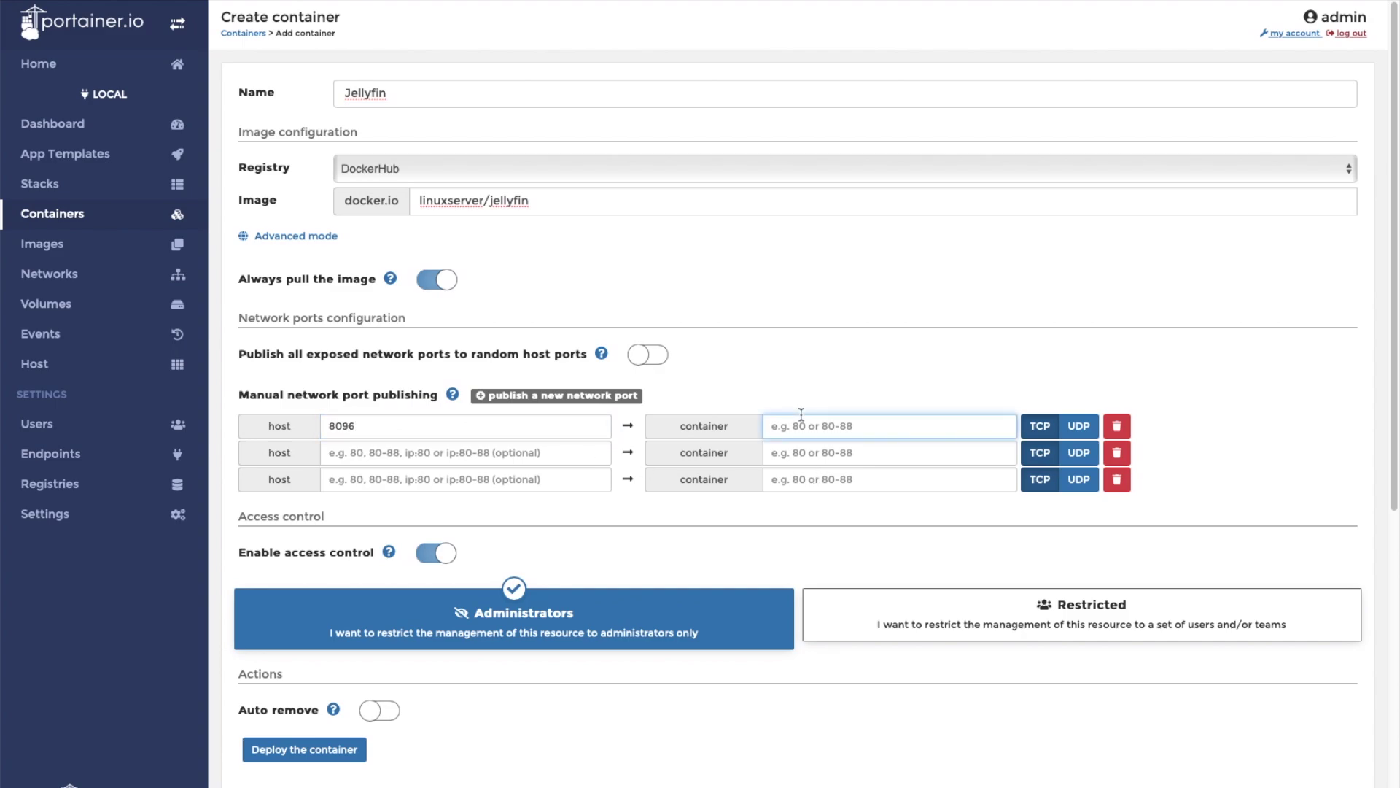
type("8096")
Step: Map host port 7359 to container port 7359 over UDP in the second port mapping
left_click(504, 458)
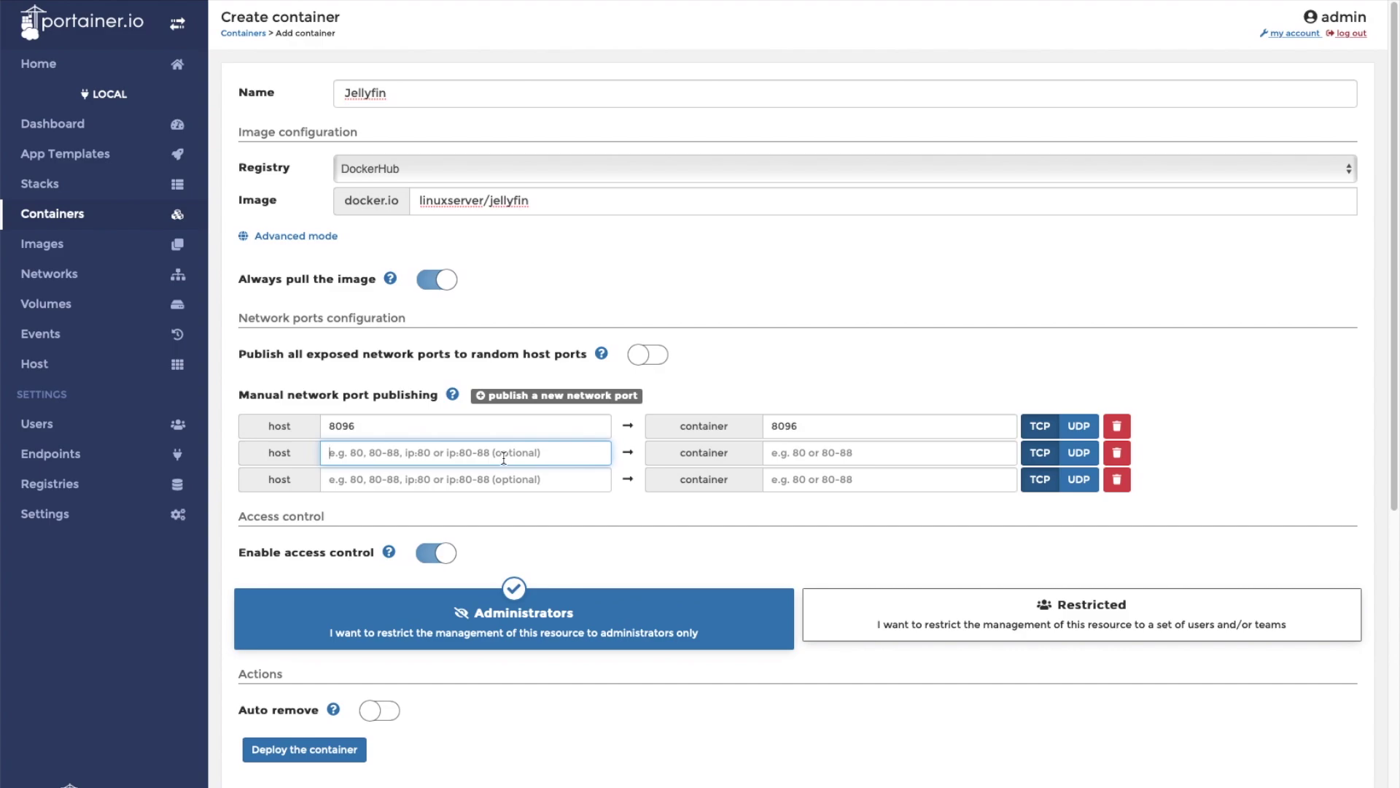
type("7359")
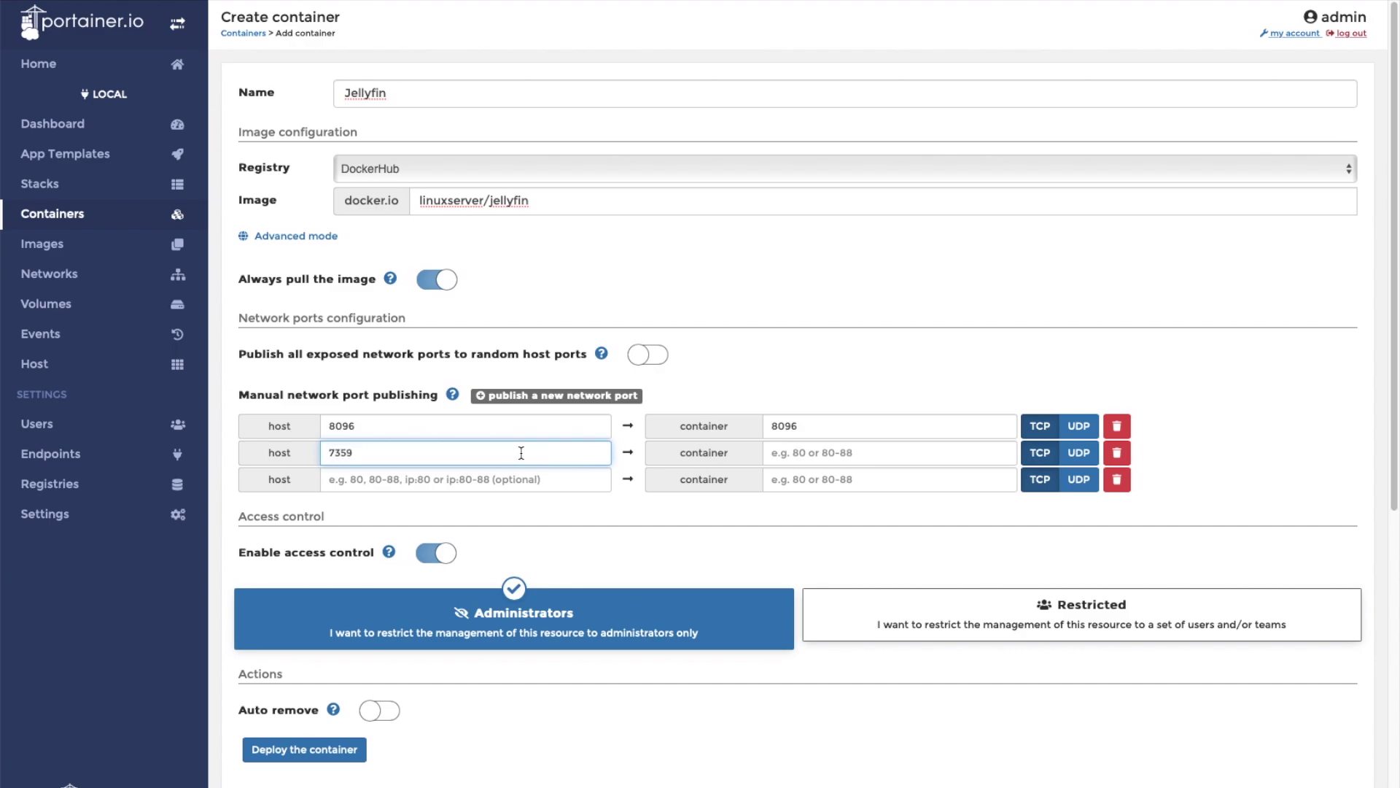
left_click(801, 461)
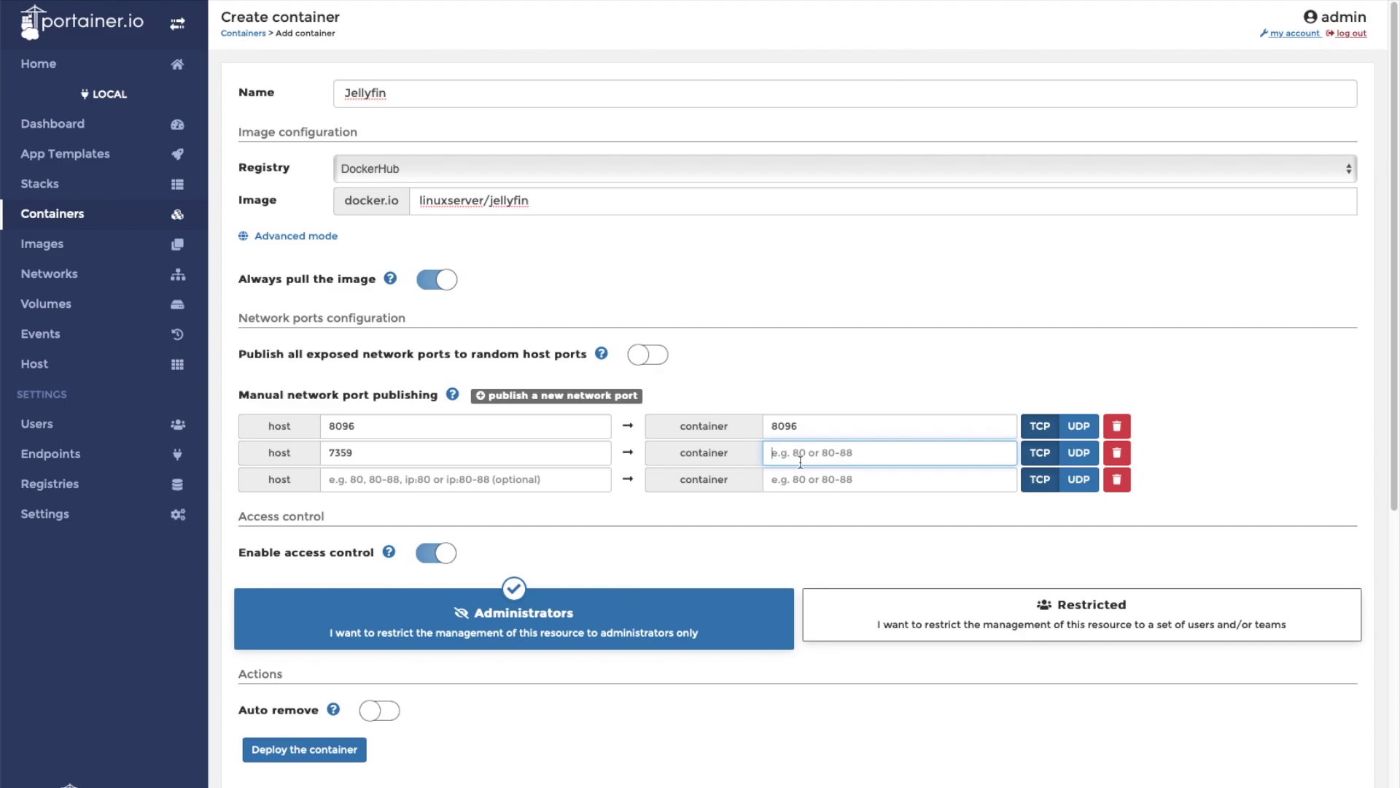
type("7359")
left_click(1080, 457)
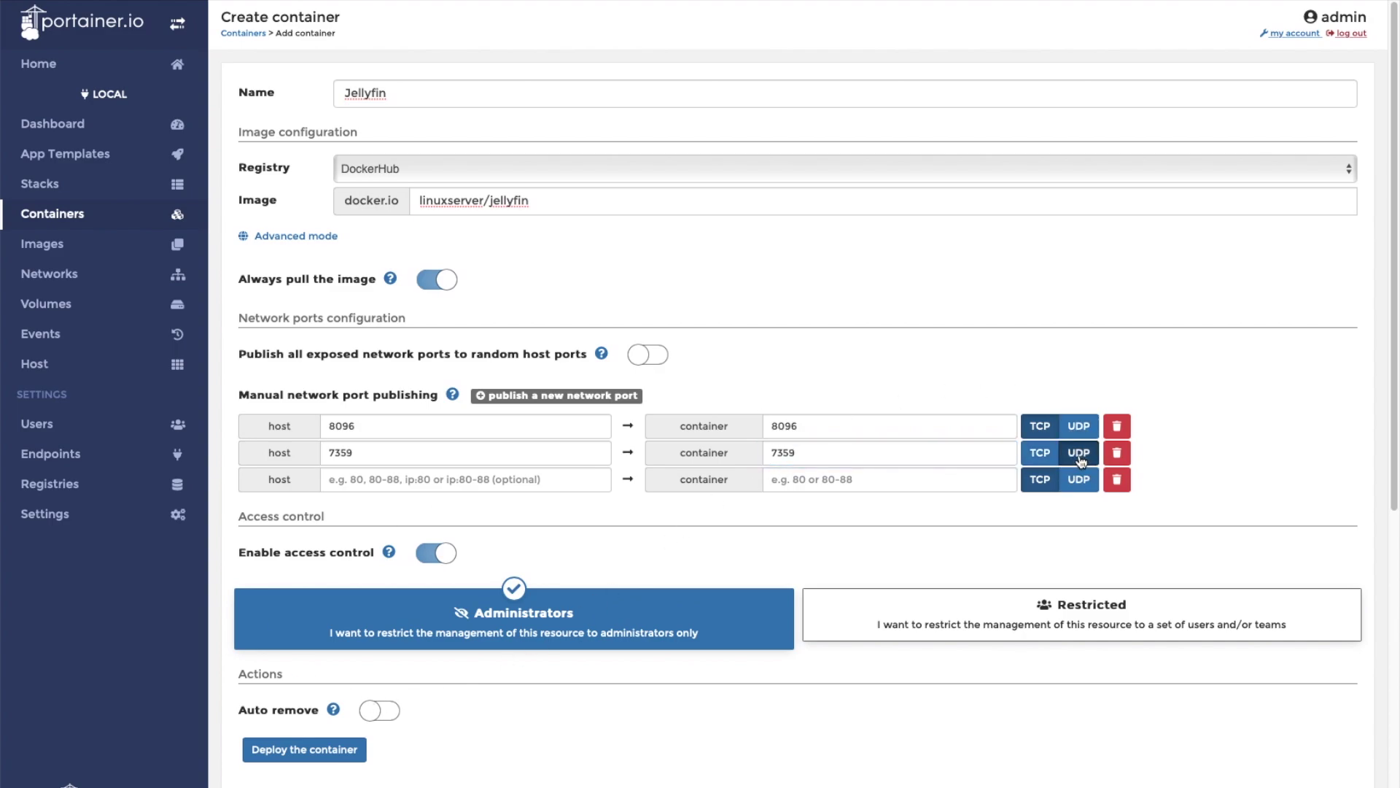
Step: Map host port 1900 to container port 1900 over UDP in the third port mapping
left_click(420, 479)
type("1900")
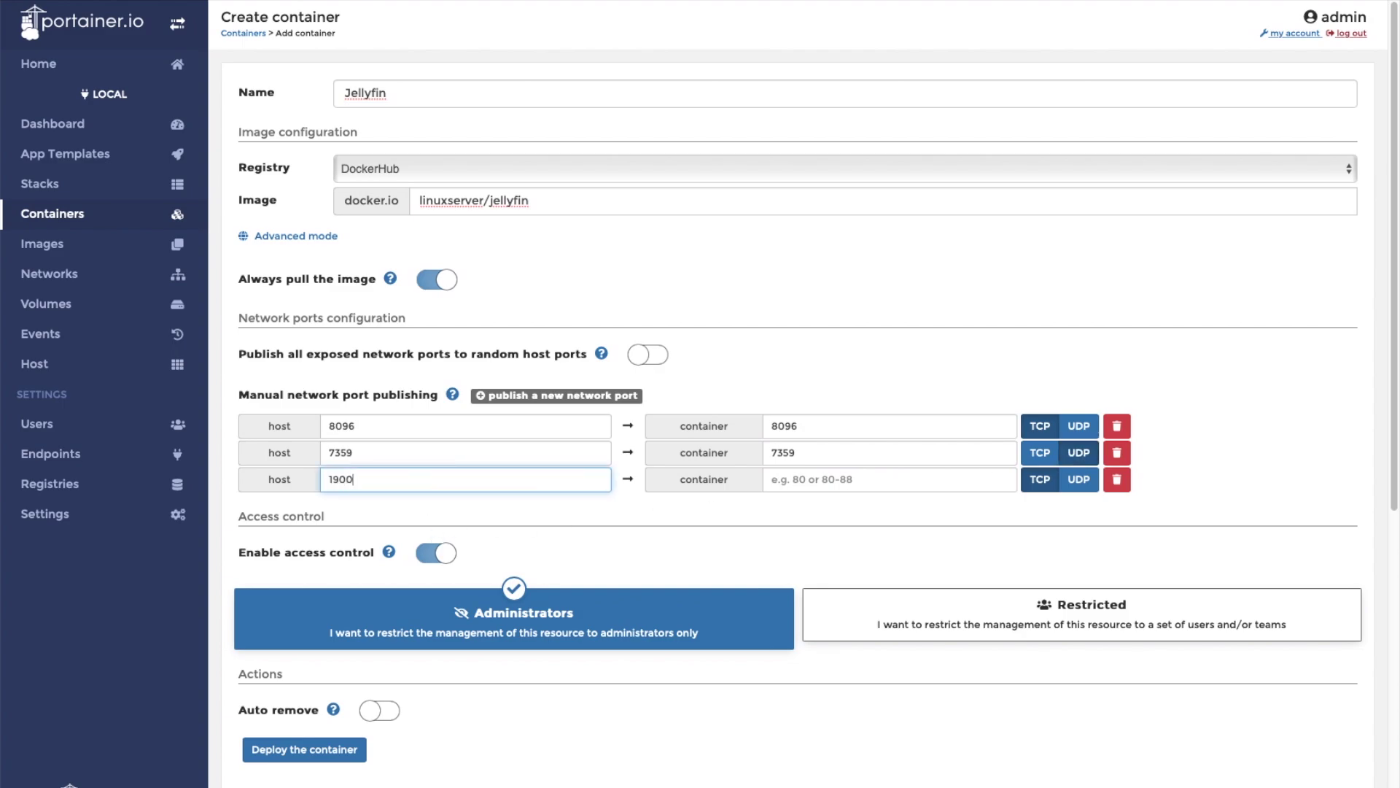
left_click(840, 475)
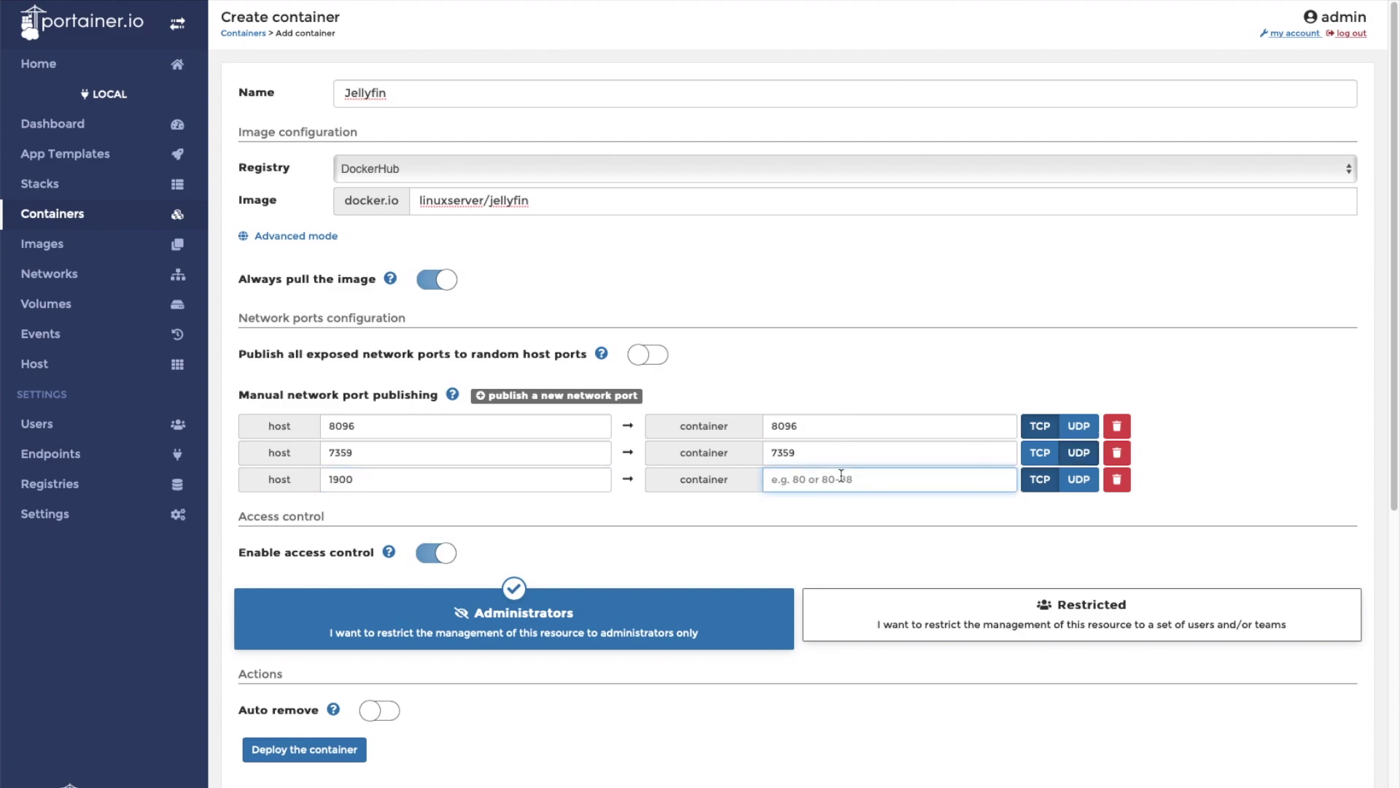
type("1900")
Step: Add five empty volume mappings in the container's advanced volume settings
scroll(1390, 297, "down", 6)
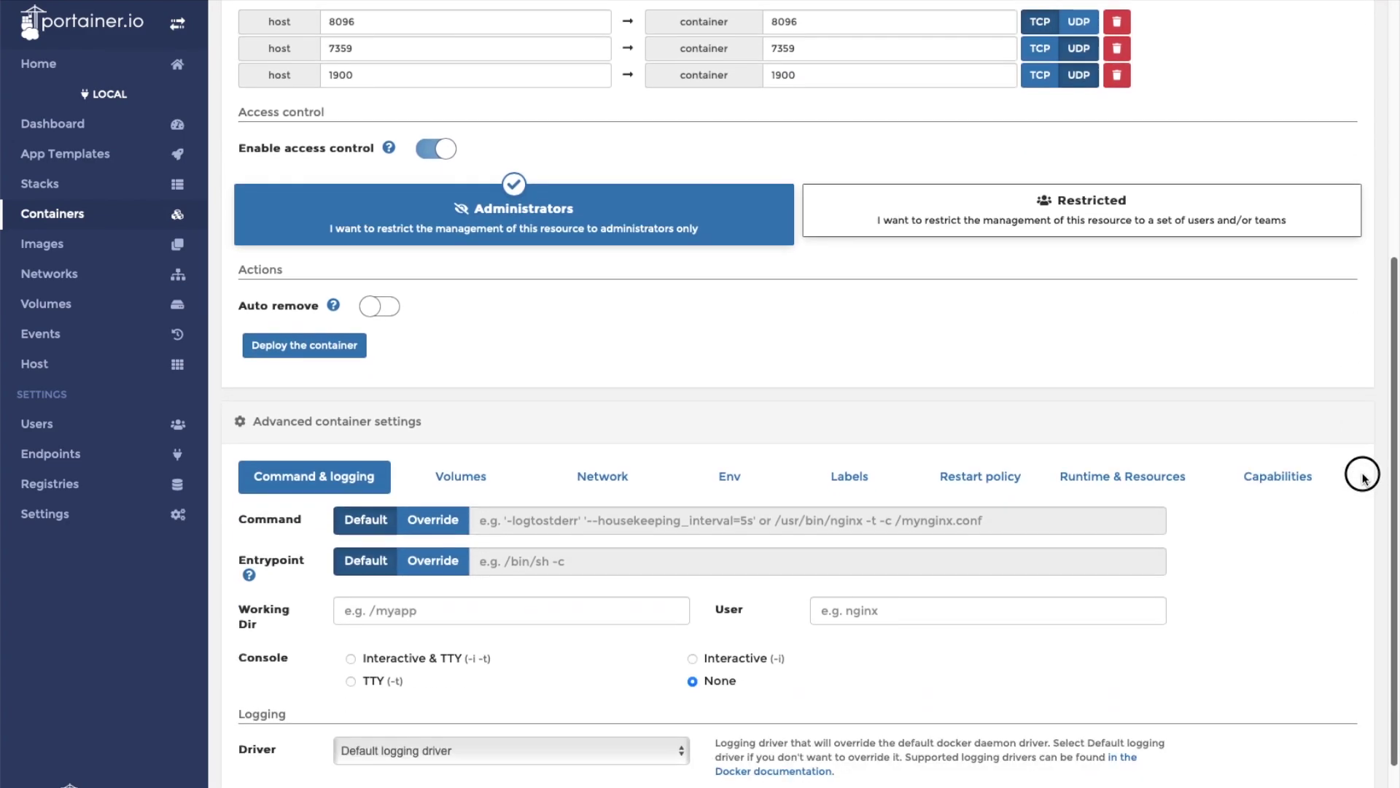
left_click(461, 409)
scroll(510, 540, "up", 4)
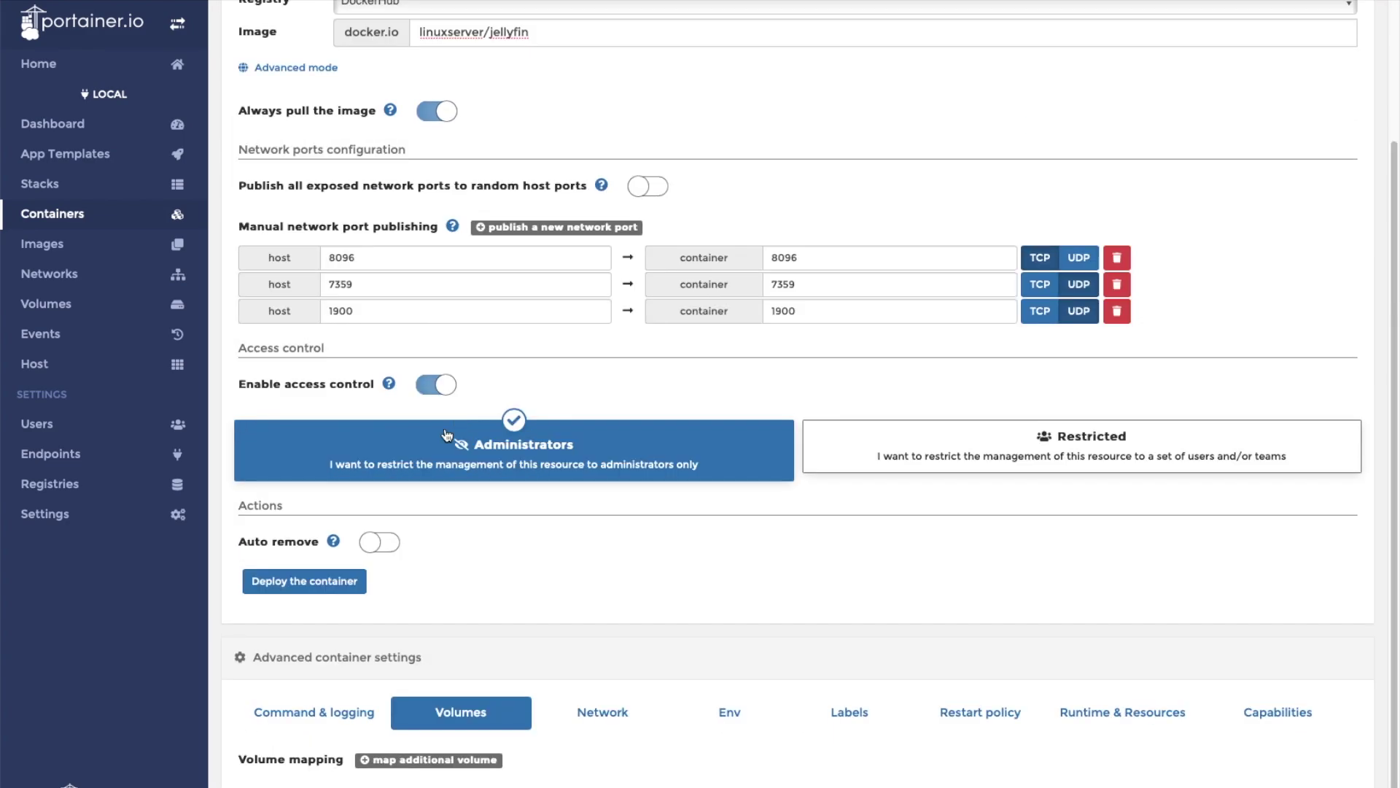
left_click(466, 762)
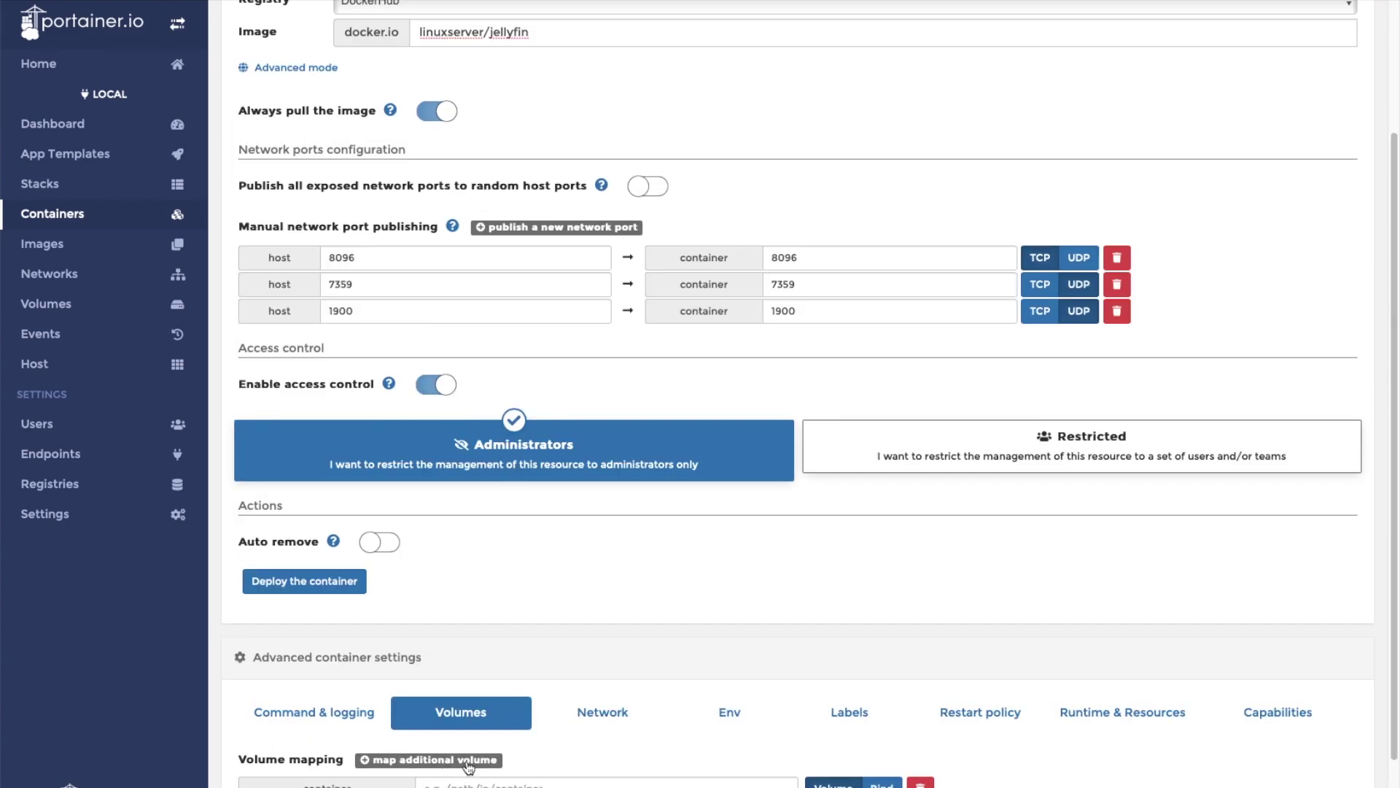
triple_click(468, 766)
scroll(1346, 414, "down", 3)
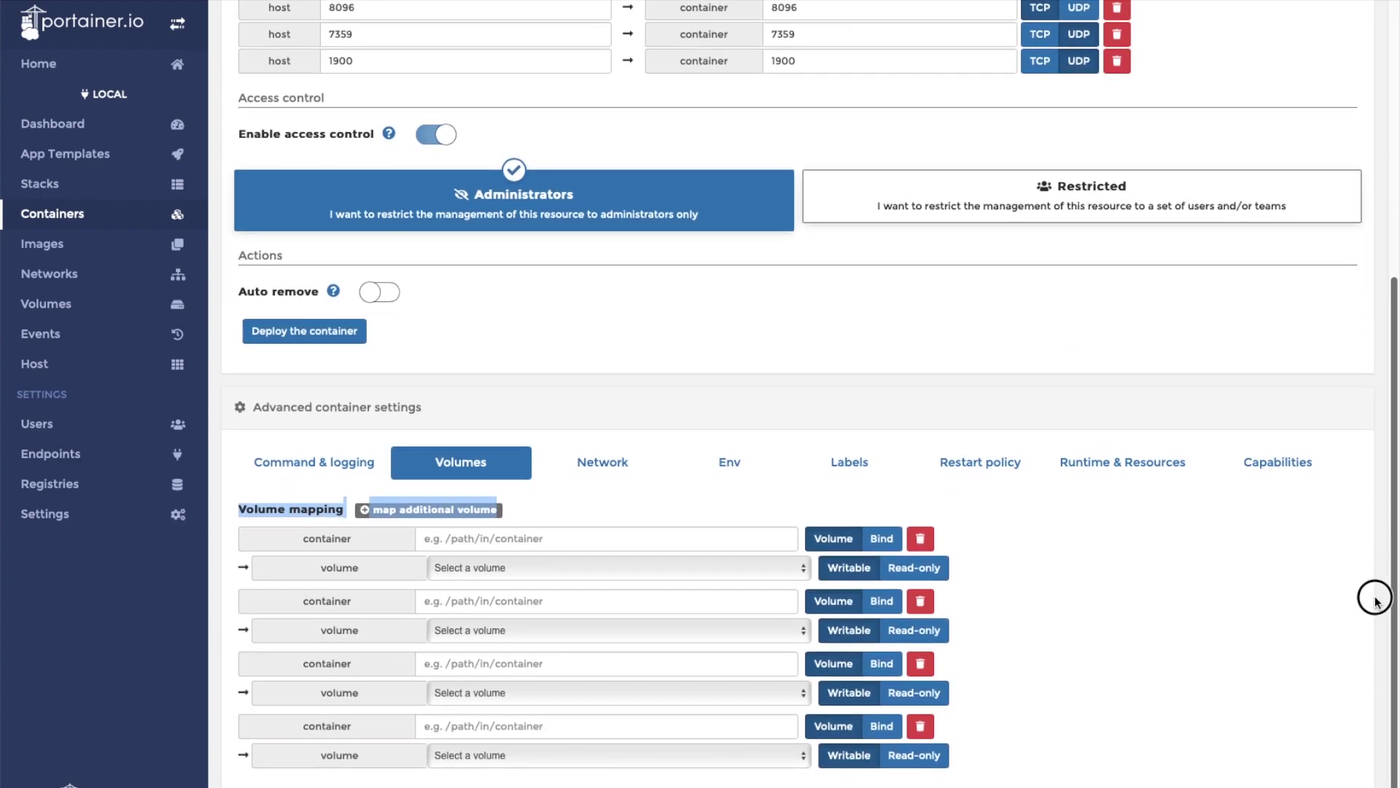
left_click(489, 511)
scroll(1377, 408, "down", 1)
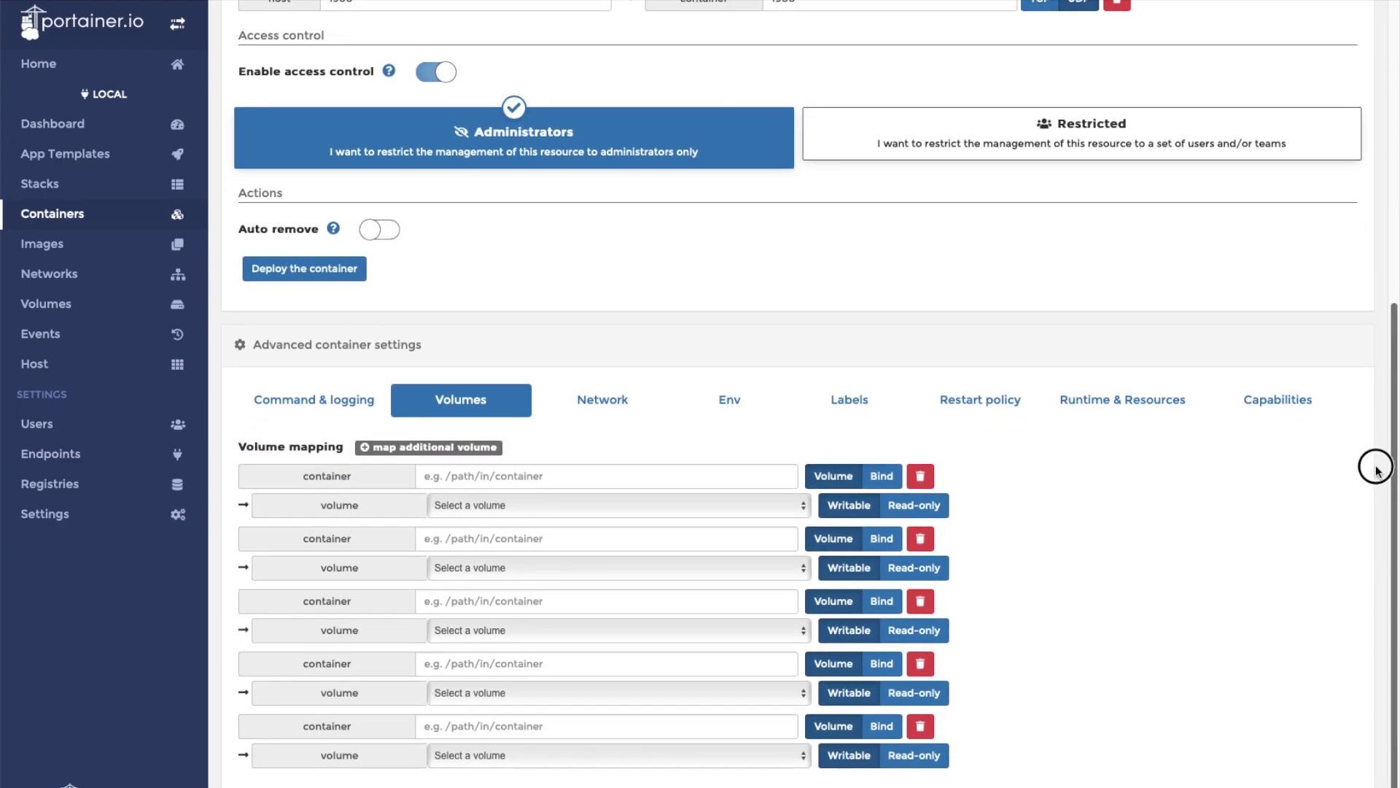
Step: Change all five volume mappings to the Bind type
left_click(882, 476)
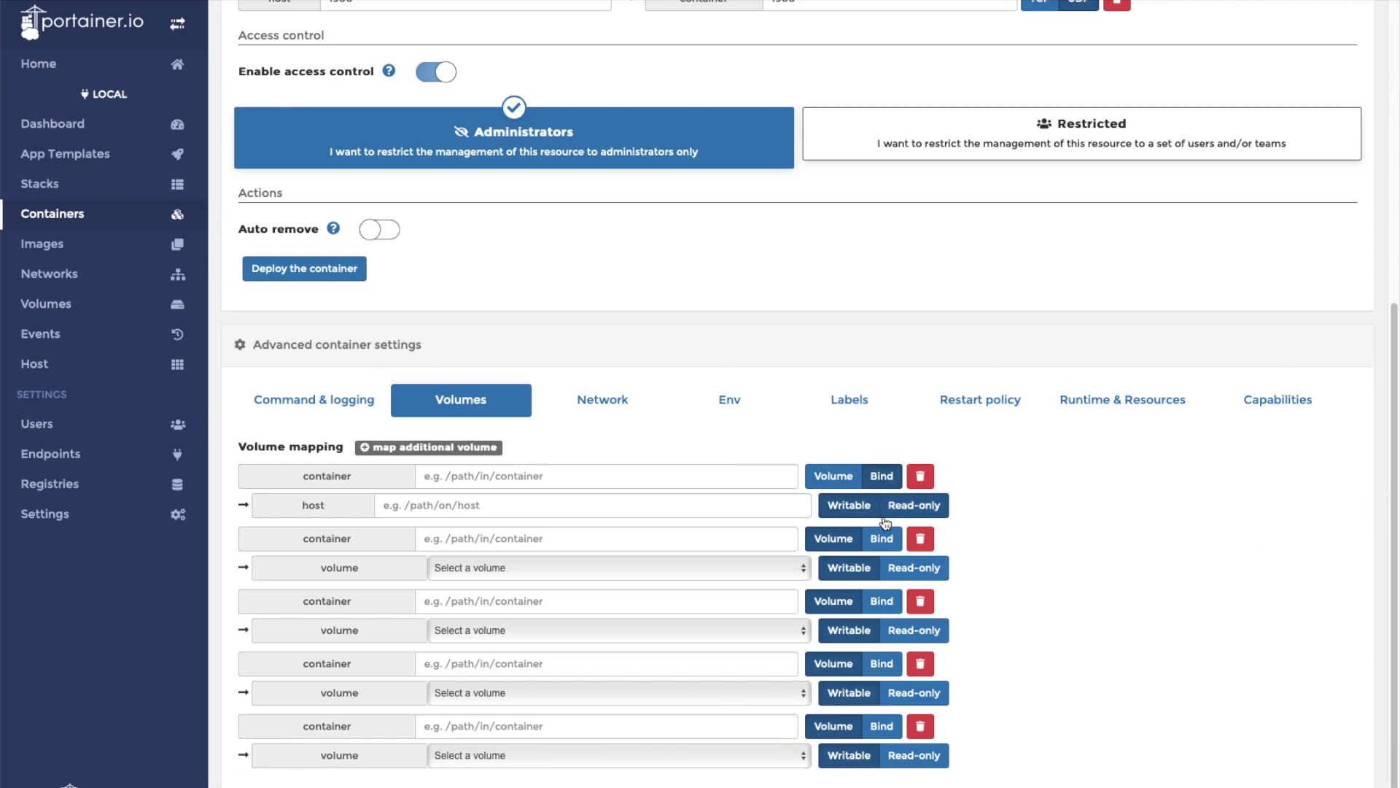
left_click(882, 538)
left_click(889, 603)
left_click(883, 663)
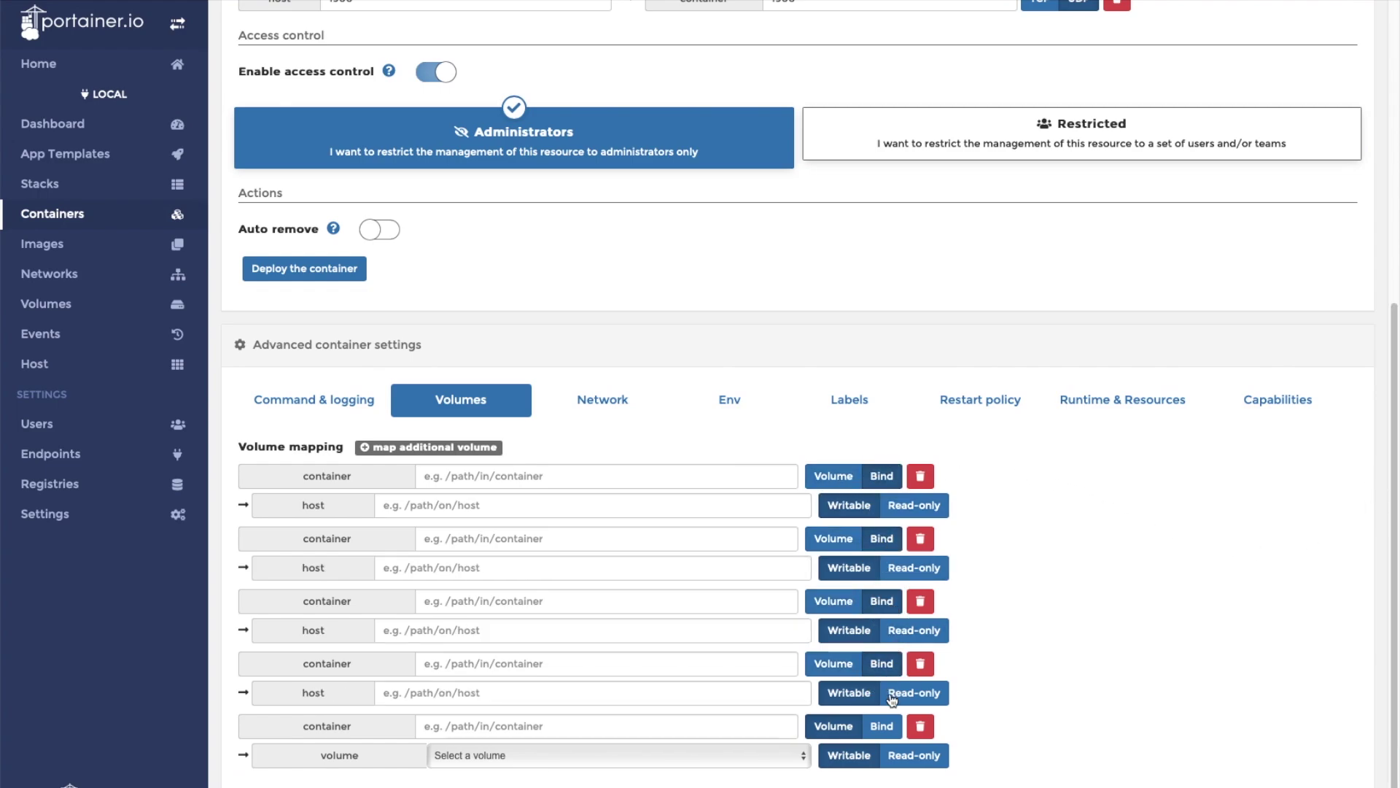
left_click(883, 726)
Step: Bind the container path /config to the host path /home/pi/Docker/Jellyfin/config in the first volume mapping
left_click(498, 472)
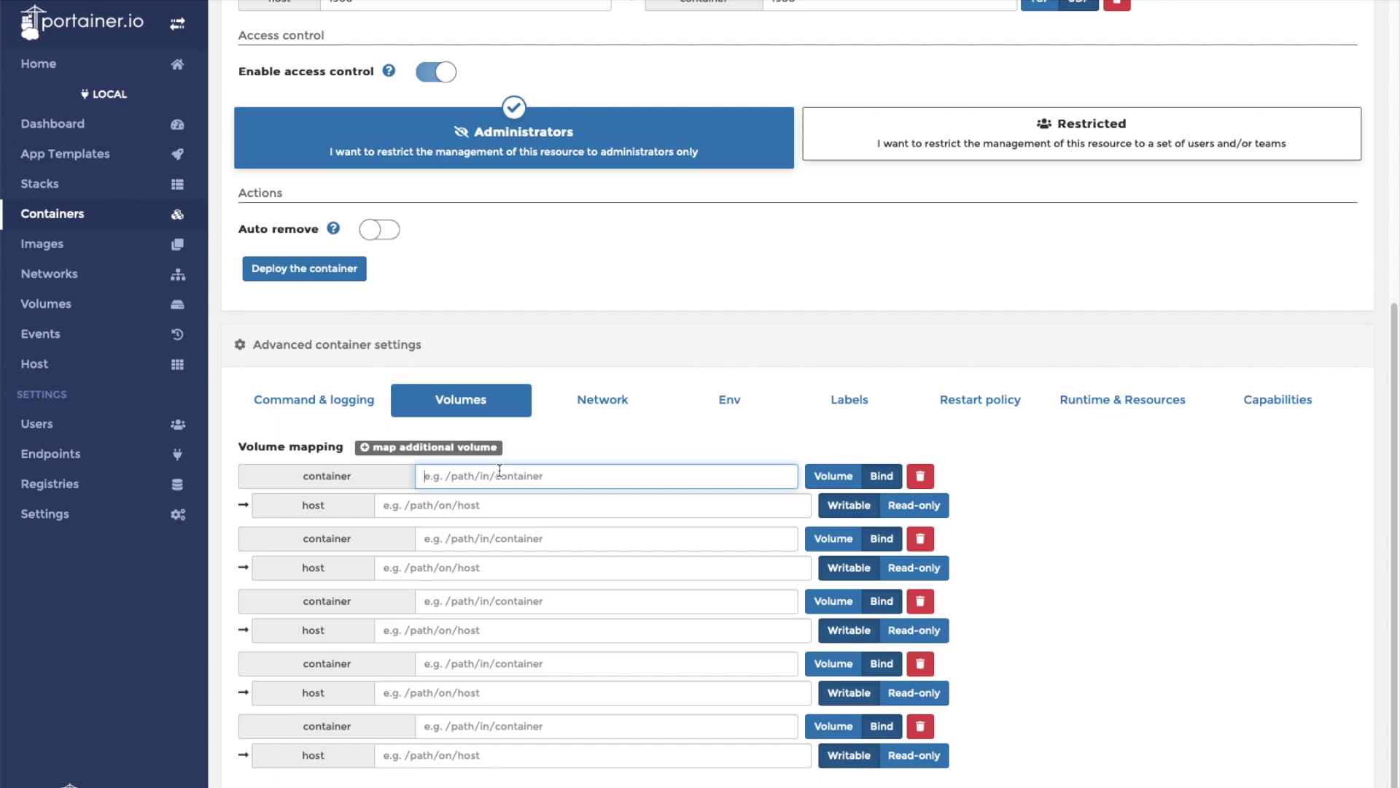
type("/config")
left_click(435, 506)
type("/ho")
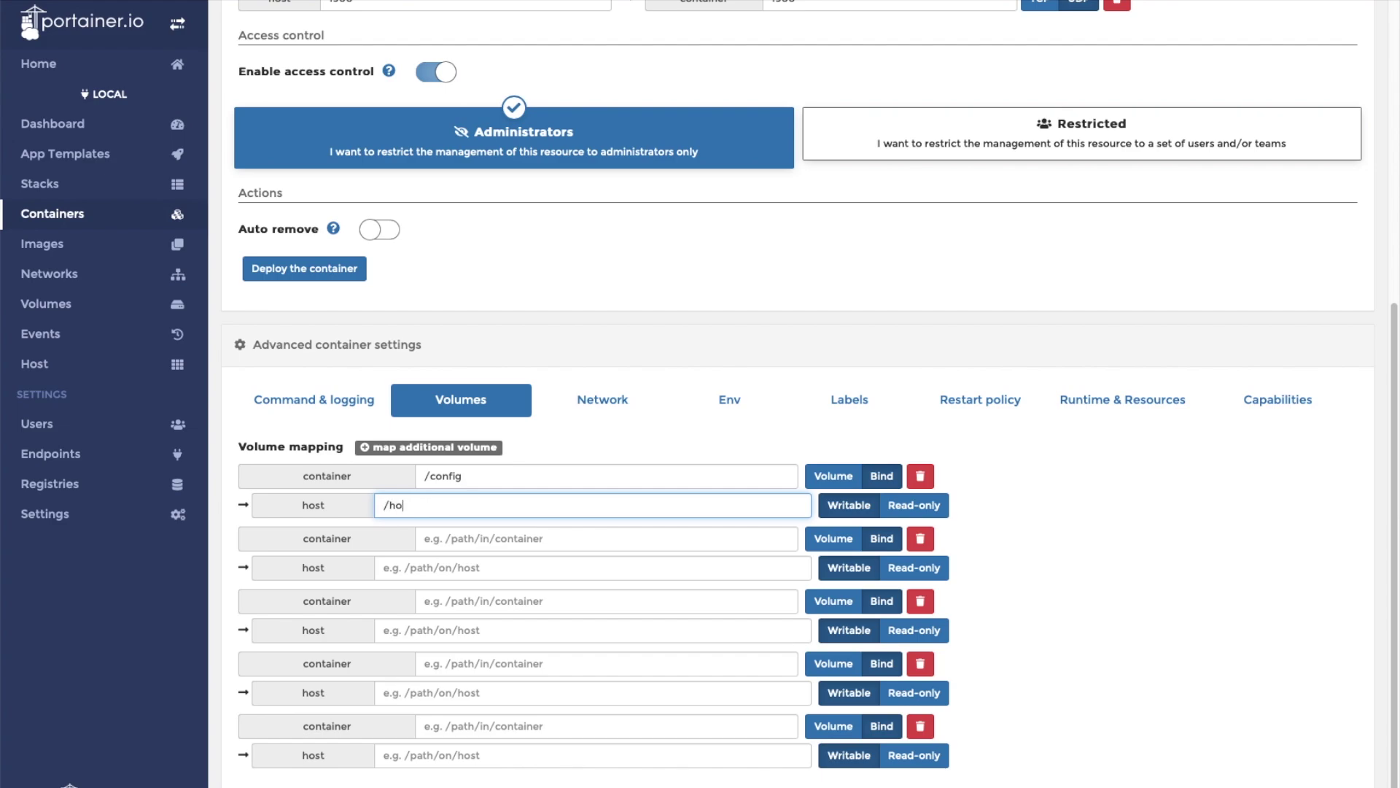
type("me/pi/Docker/Jellyfin/config")
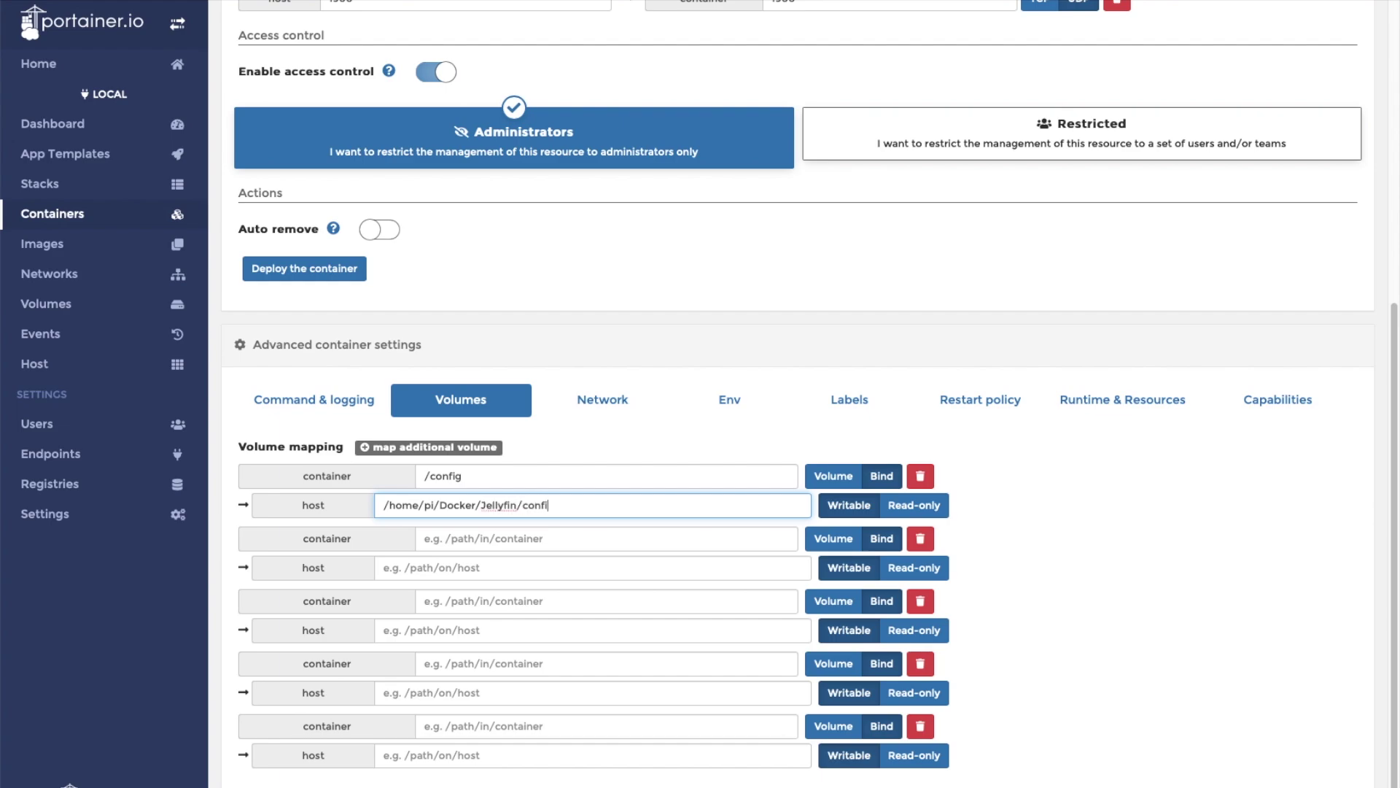
Step: Bind the container path /data/TV to the host path /home/pi/Media/tv in the second volume mapping
left_click(537, 545)
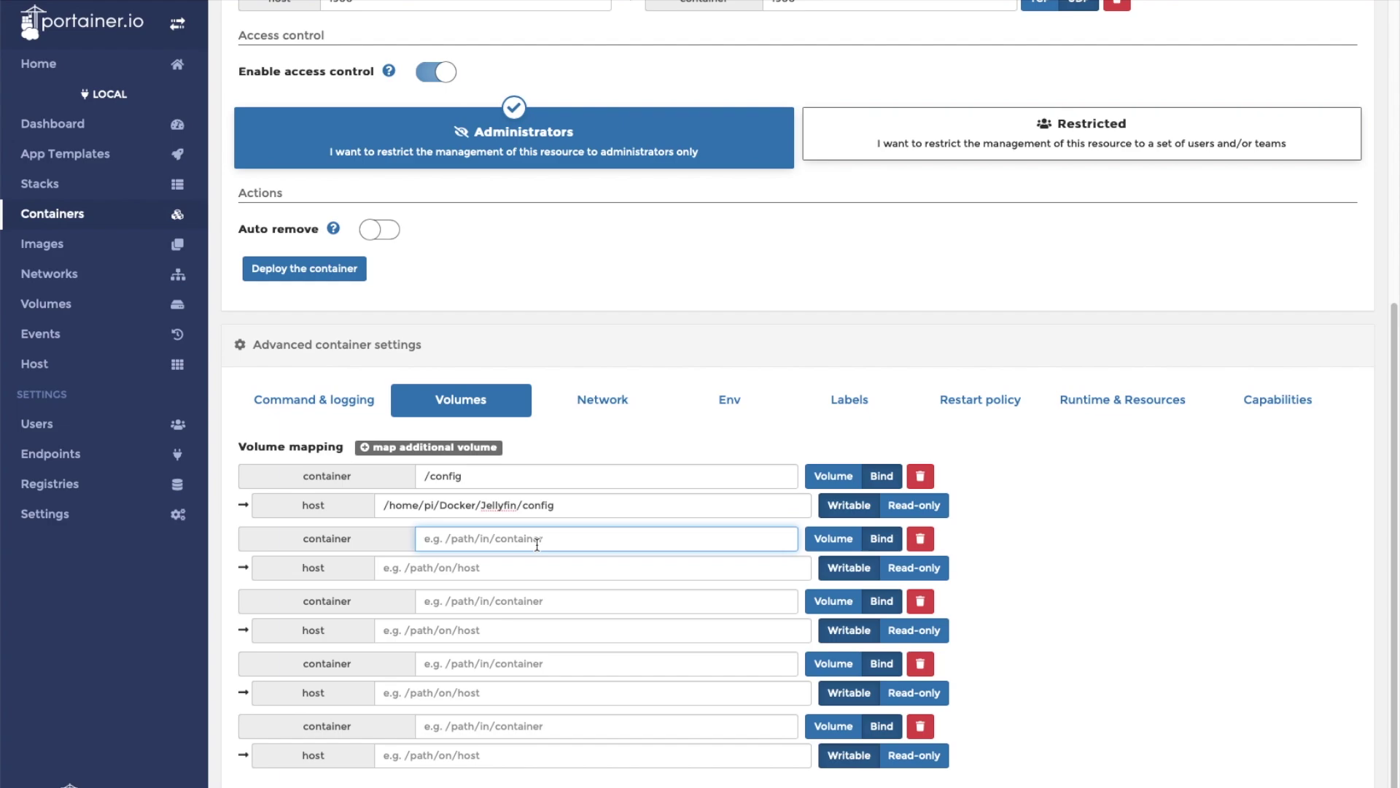
type("/data/")
type("TV")
left_click(682, 574)
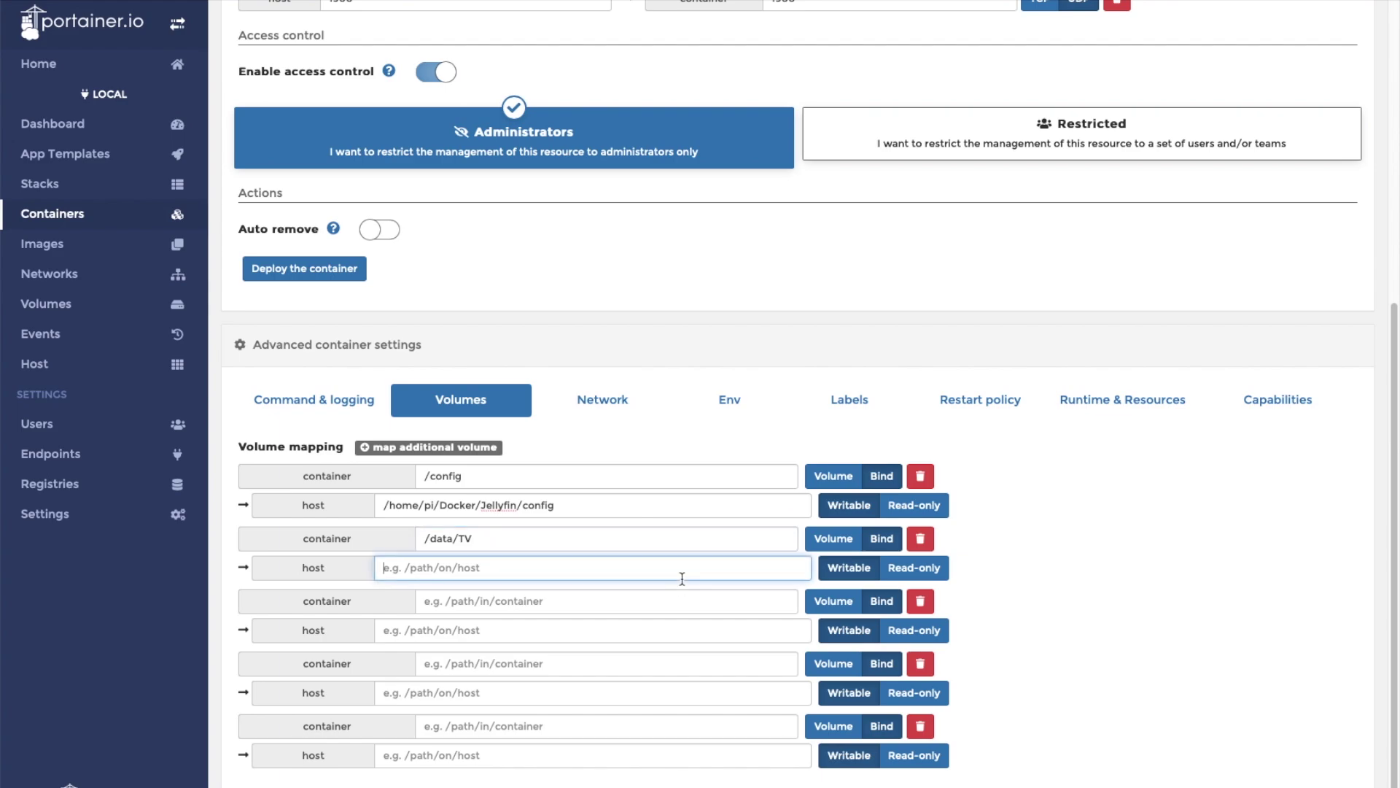
type("/home/pi/Media/tv")
Step: Bind the container path /data/Movies to the host path /home/pi/Media/movies in the third volume mapping
left_click(575, 603)
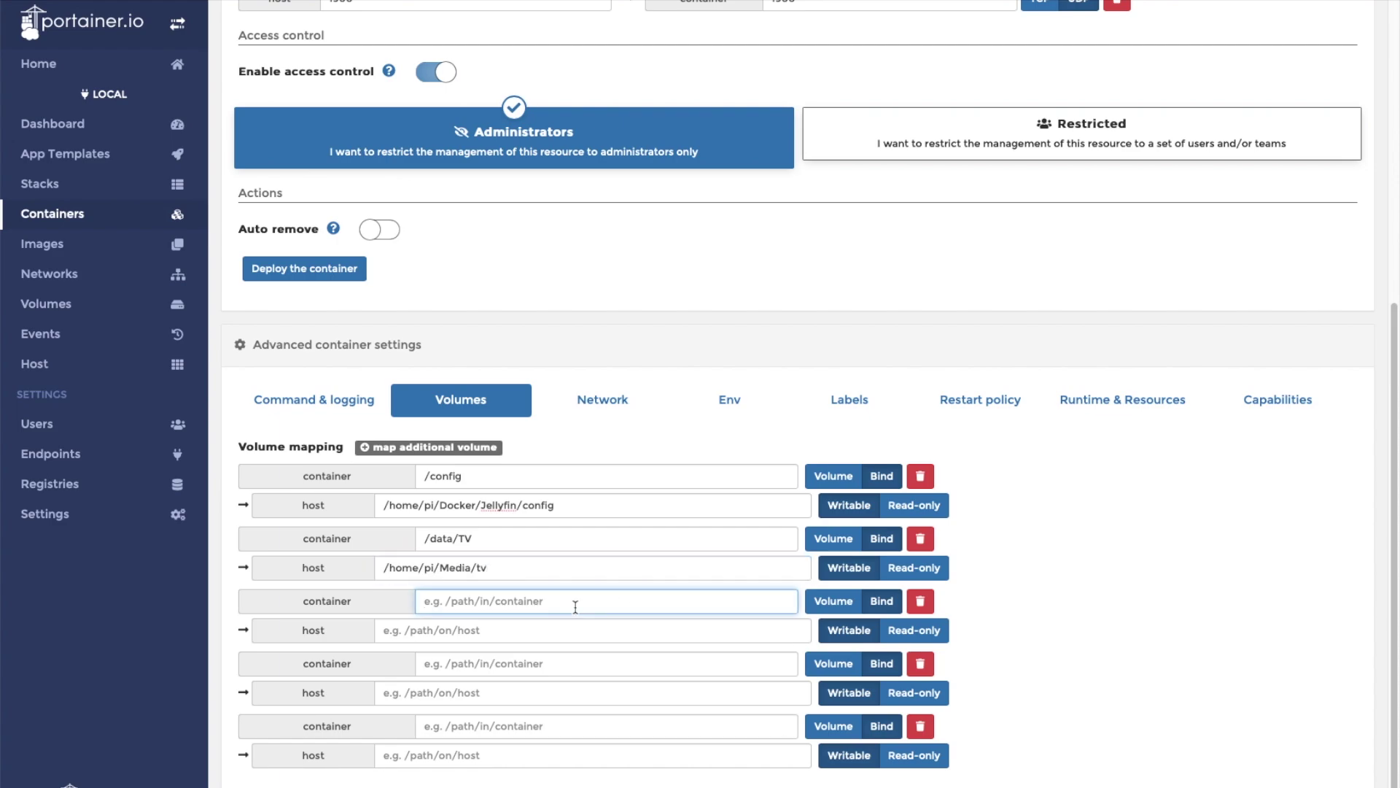
type("/data/Movies")
left_click(529, 638)
type("/")
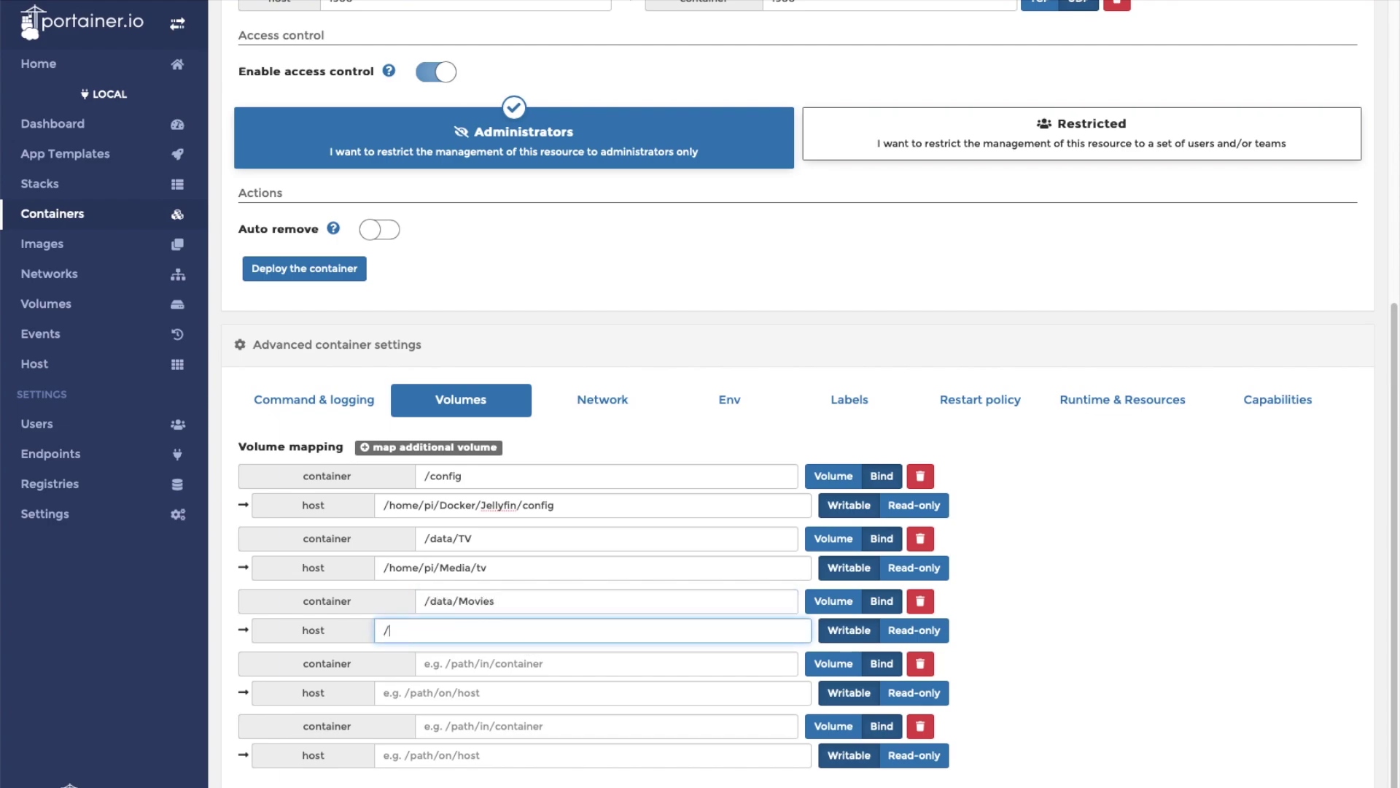
type("home/pi/Media/movies")
Step: Bind the container path /data/Music to the host path /home/pi/Media/music in the fourth volume mapping
left_click(469, 665)
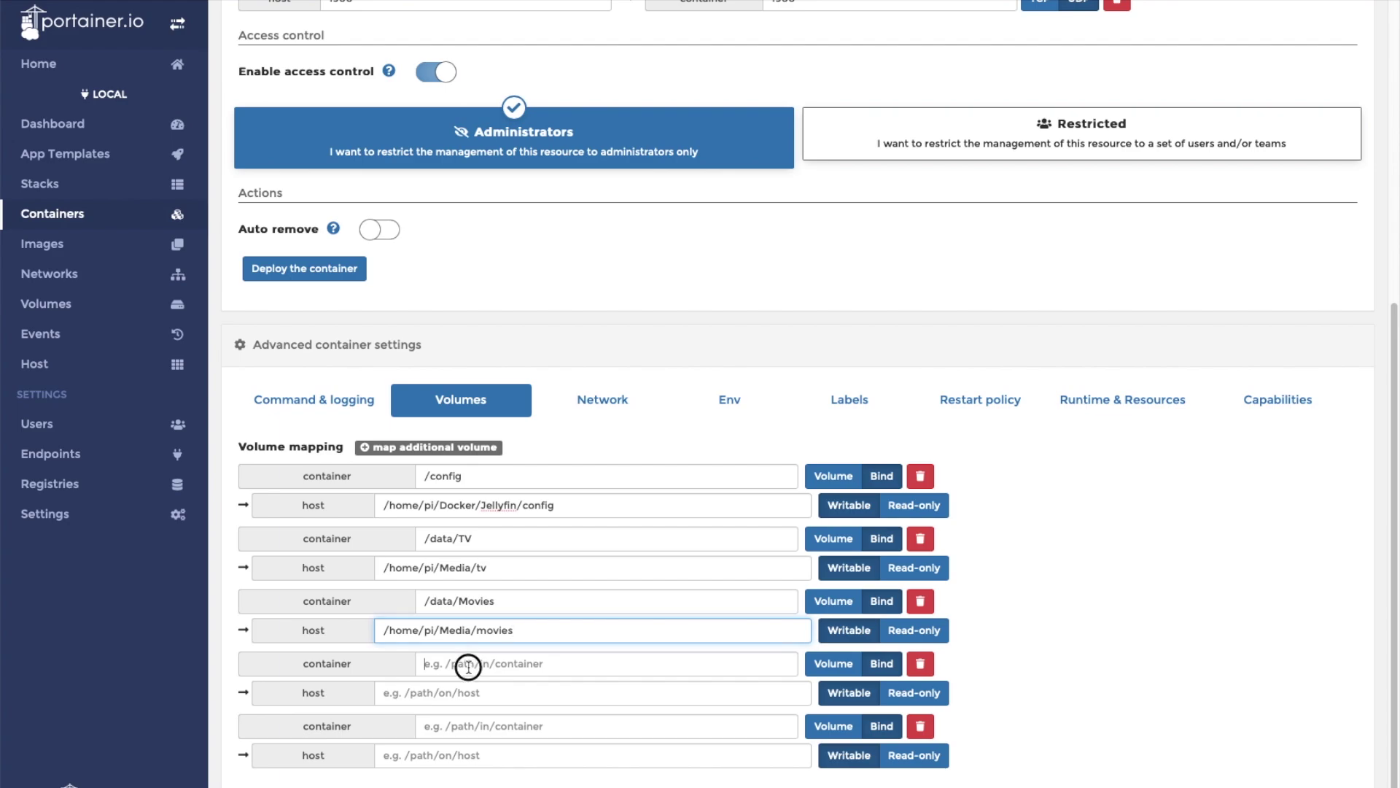
type("/data/")
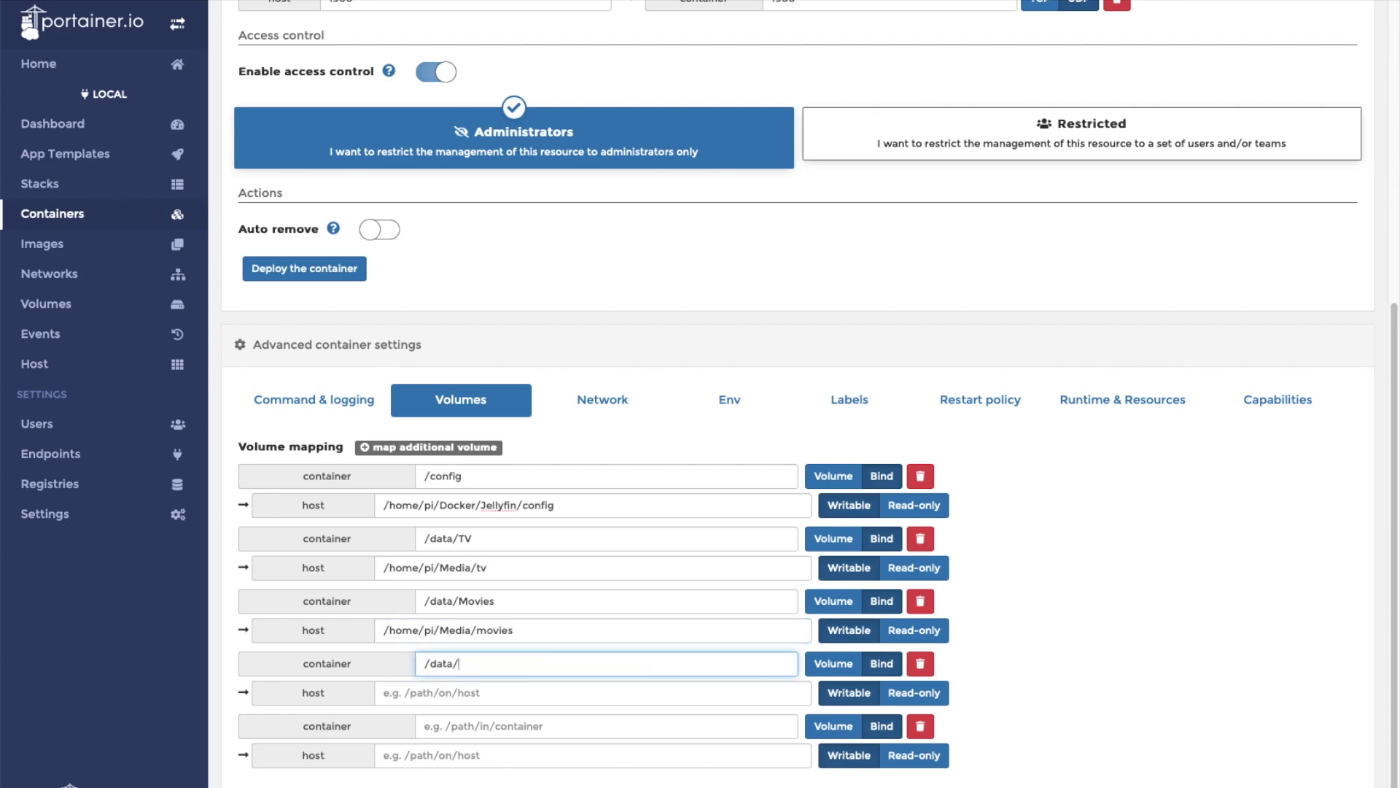
type("Music")
left_click(430, 695)
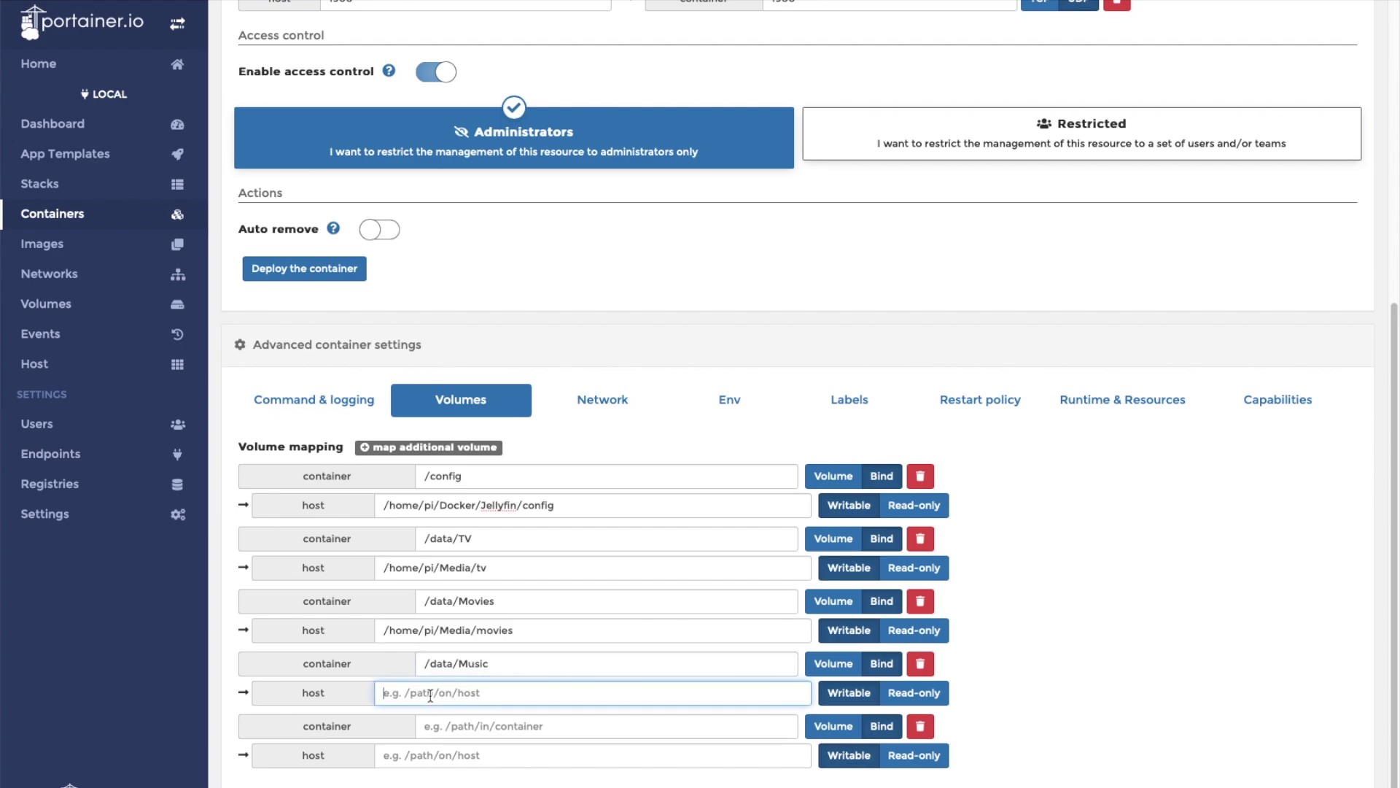
type("/home/pi/Media/music")
Step: Bind the container path /data/Videos to the host path /home/pi/Media/video in the fifth volume mapping
left_click(468, 721)
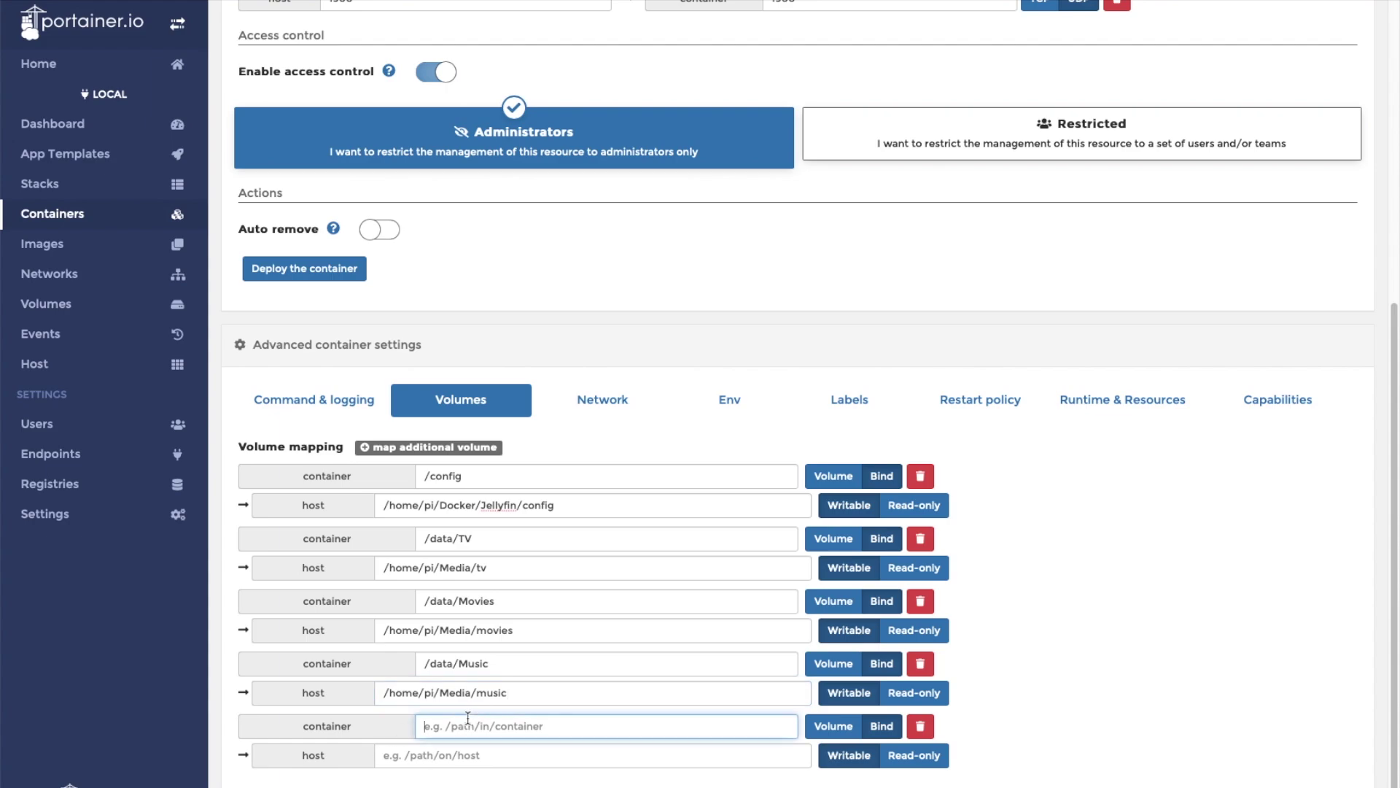
type("/data/Videos")
left_click(424, 758)
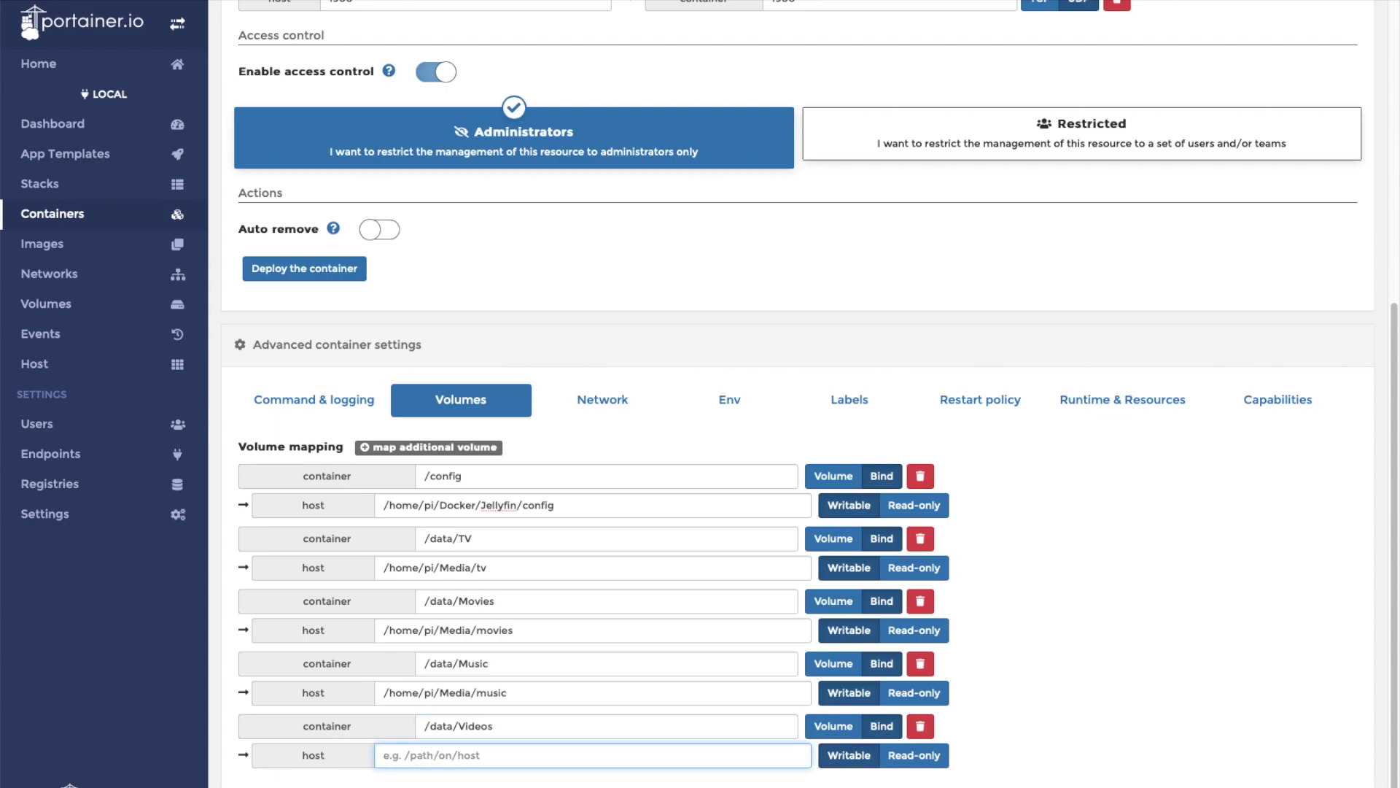
type("/home/pi/Media/video")
Step: Add three empty environment variables in the container's advanced settings
left_click(730, 400)
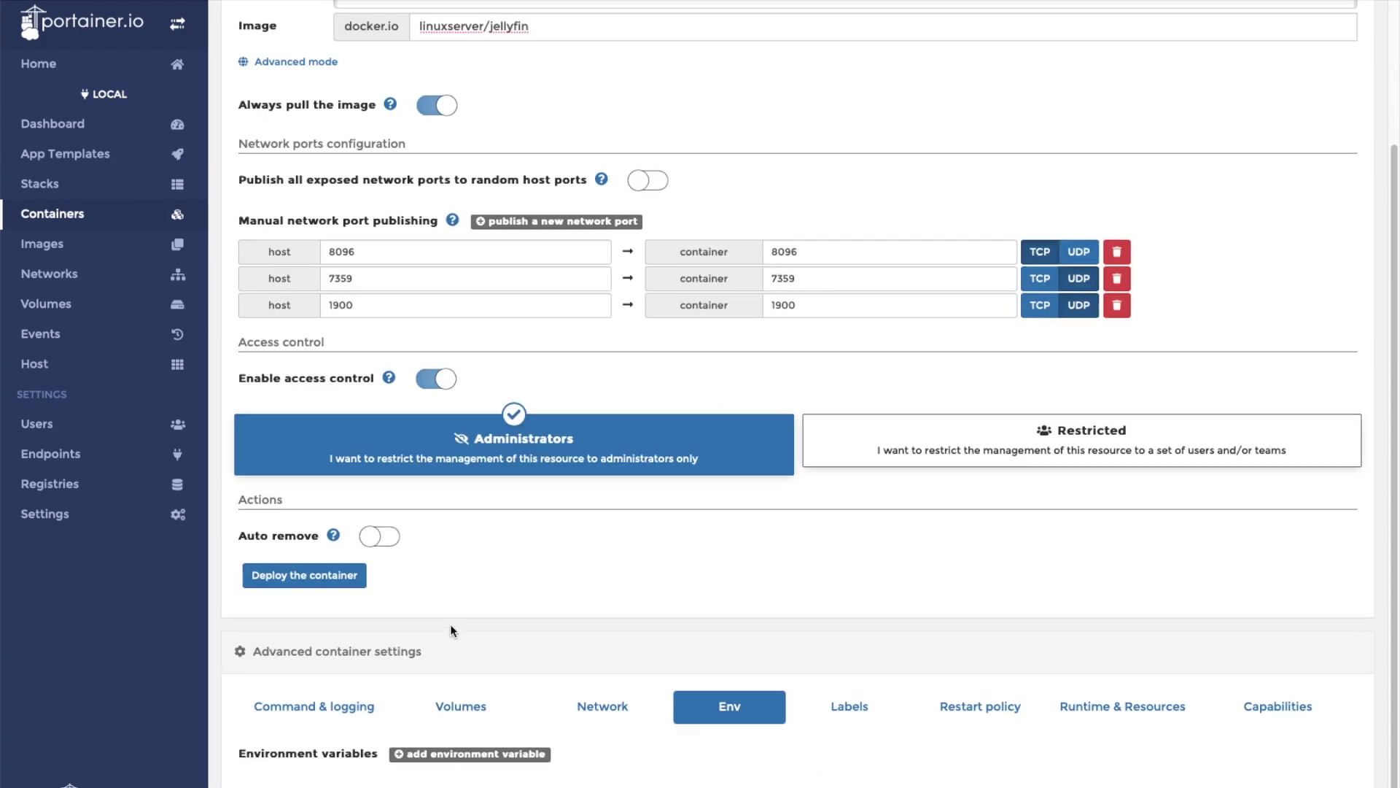
left_click(476, 755)
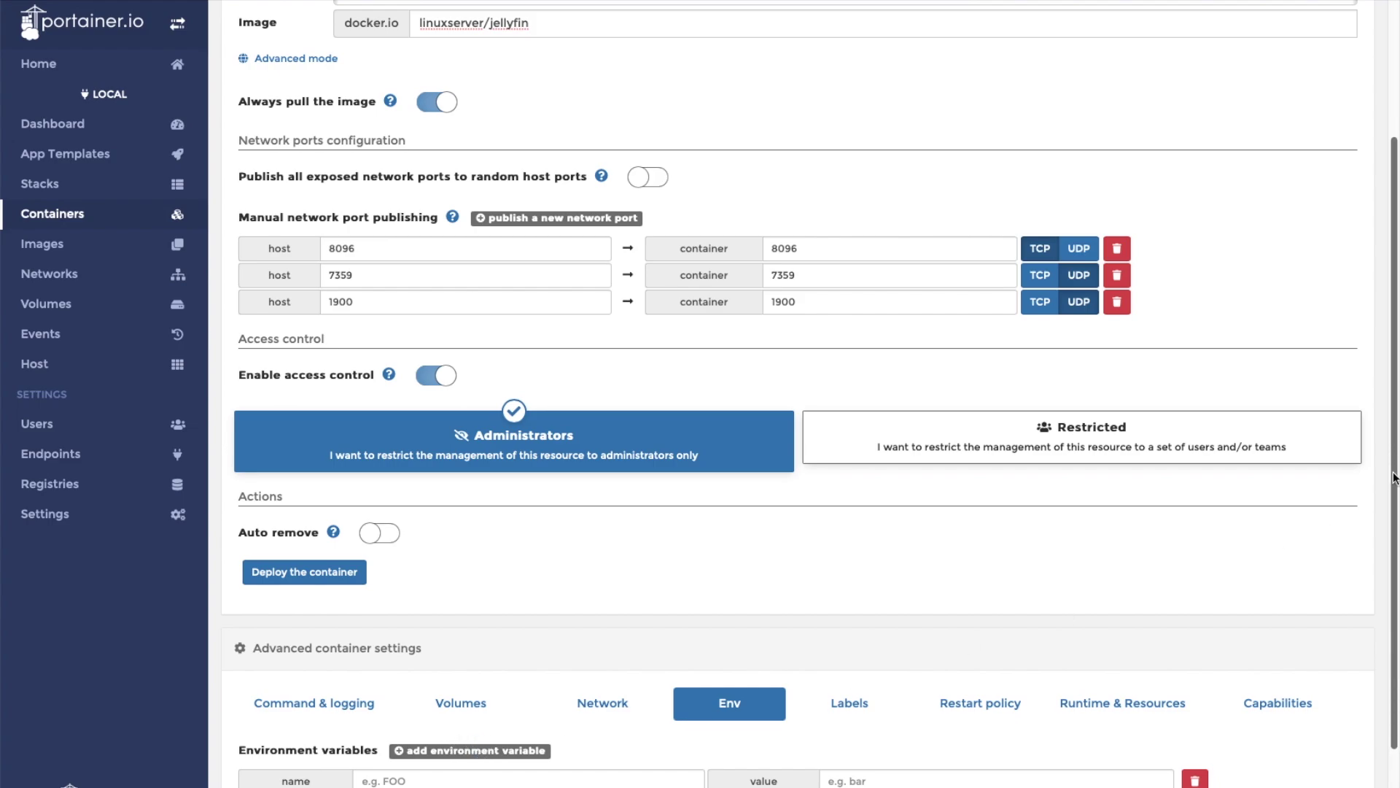
scroll(1393, 510, "down", 1)
Step: Define the environment variables PUID and PGID, both with the value 1000
left_click(621, 703)
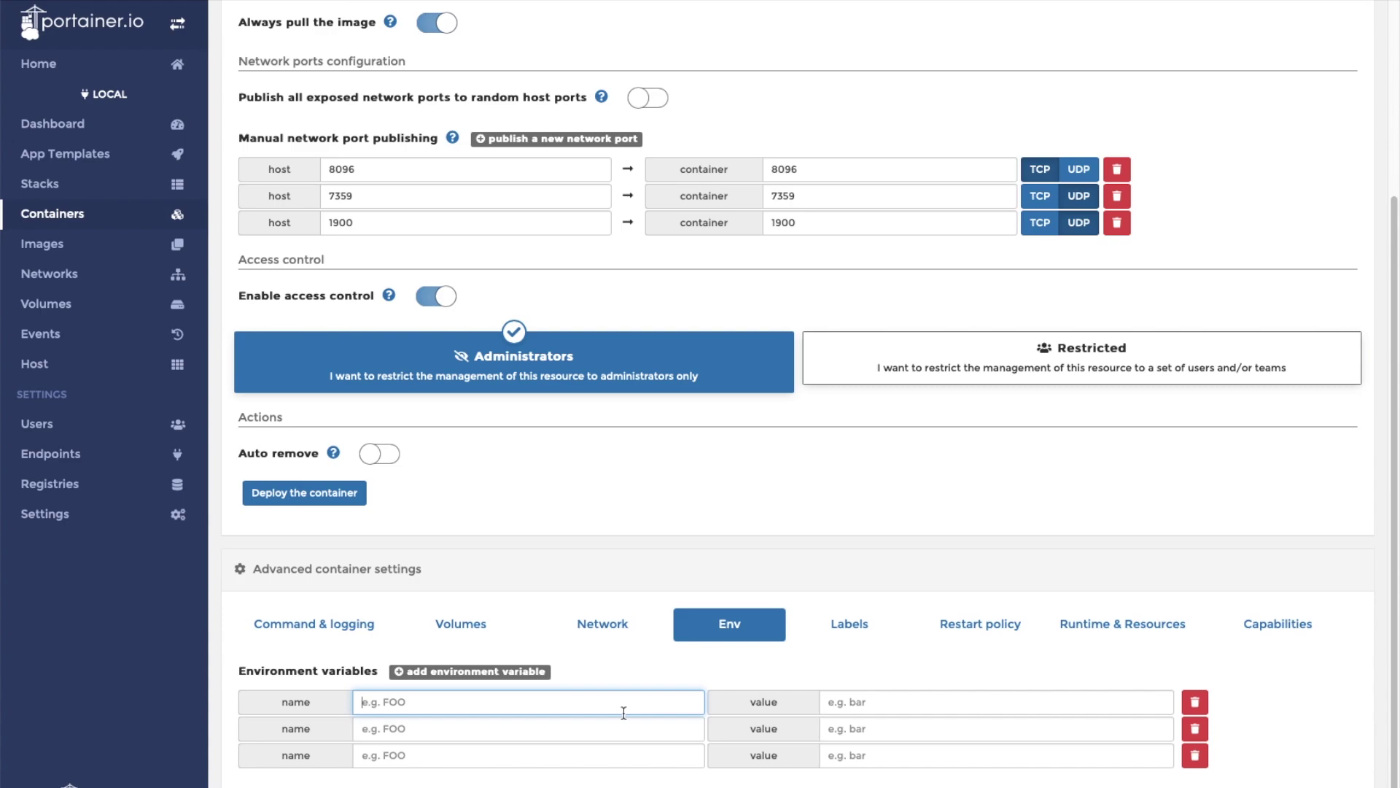
type("PUID")
key("Tab")
type("1000")
left_click(379, 729)
type("PG")
key("Tab")
type("100")
Step: Define the third environment variable TZ with the value America/New_York
key("Tab")
key("Tab")
type("TZ")
key("Tab")
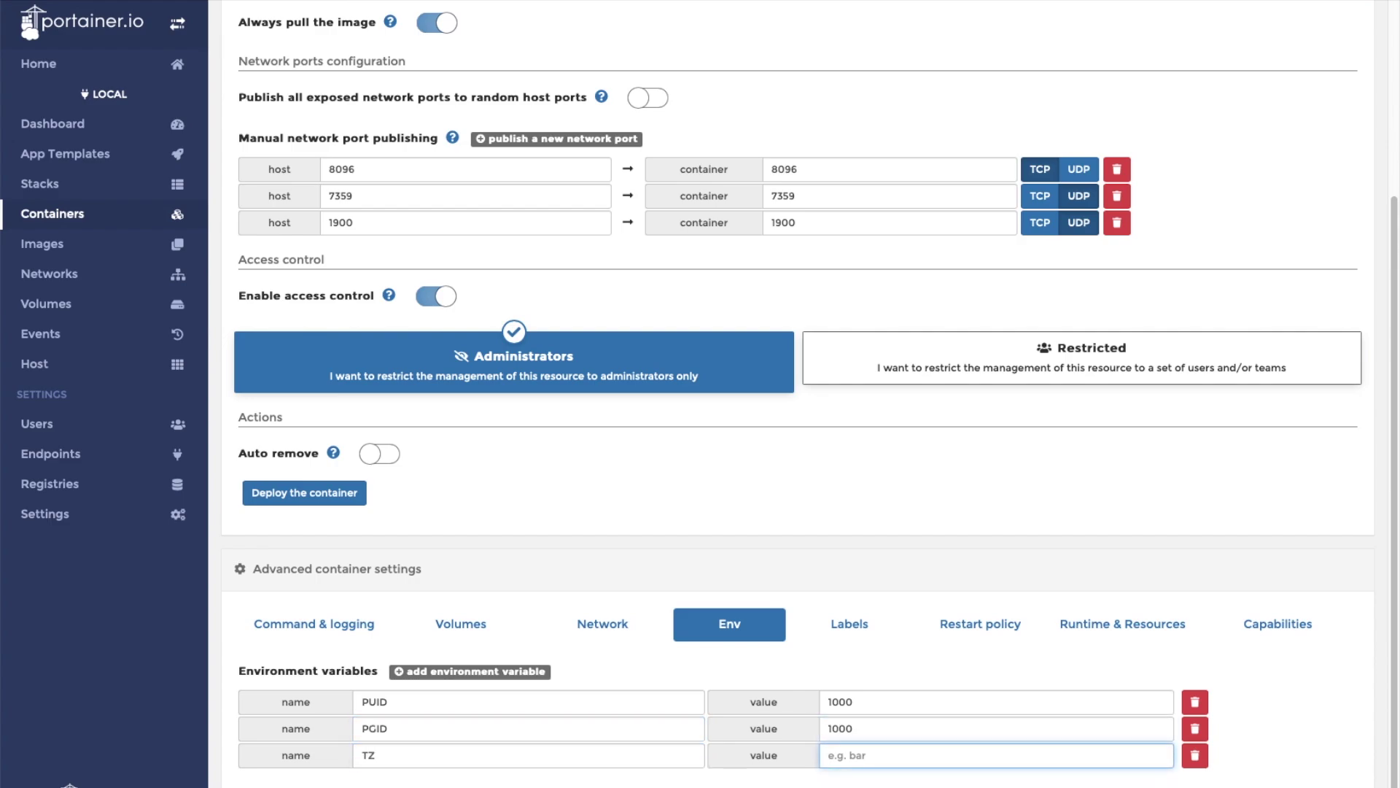
type("America/New_York")
Step: Set the restart policy to Unless stopped and deploy the container
left_click(956, 626)
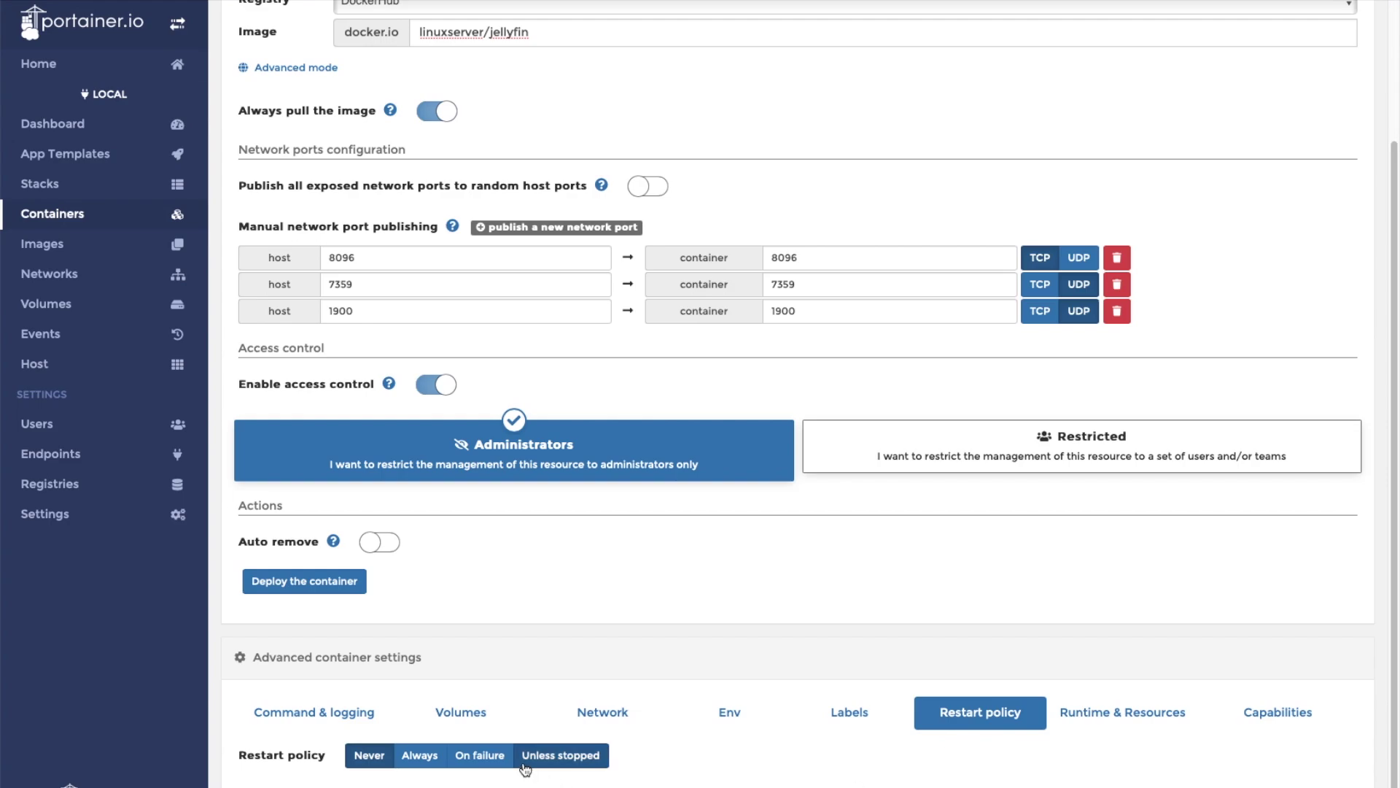
left_click(559, 757)
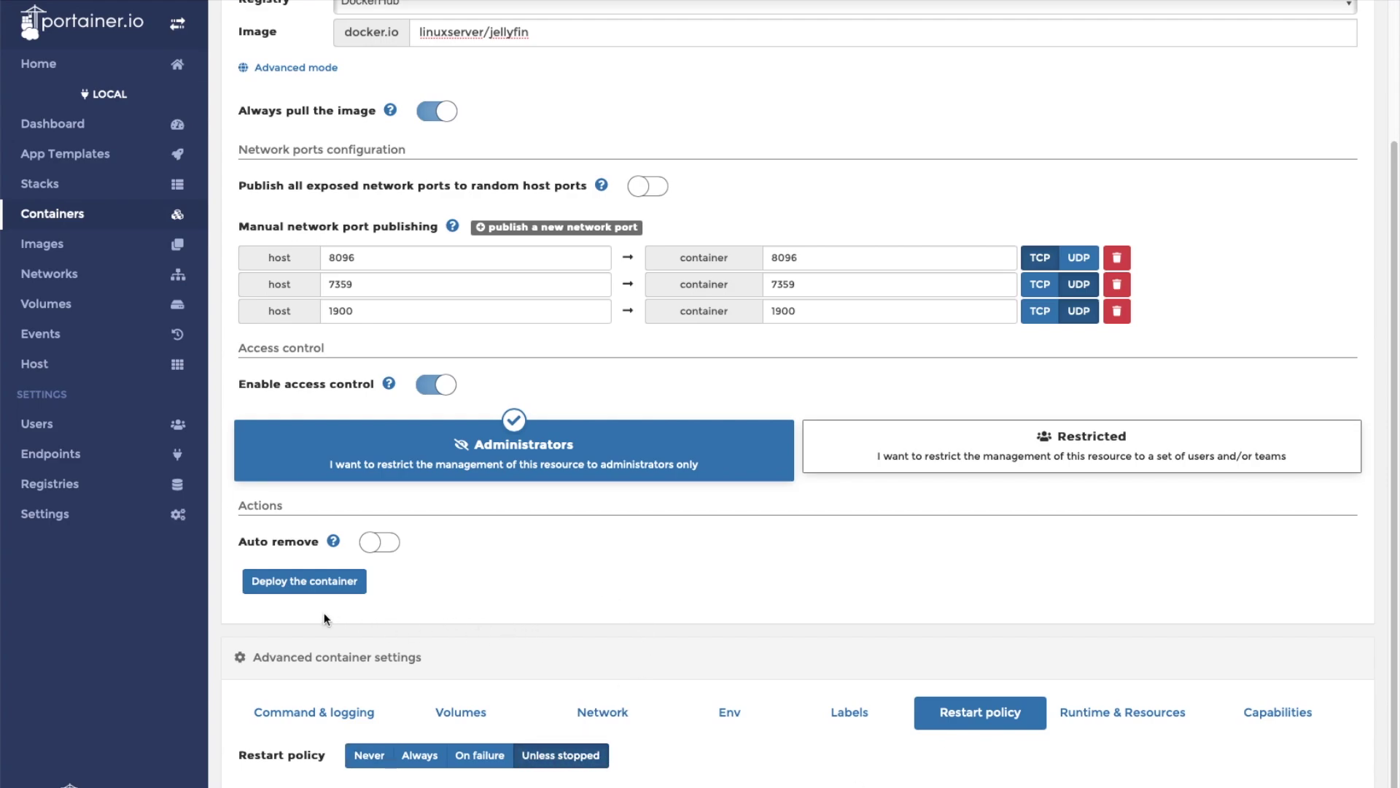
left_click(312, 581)
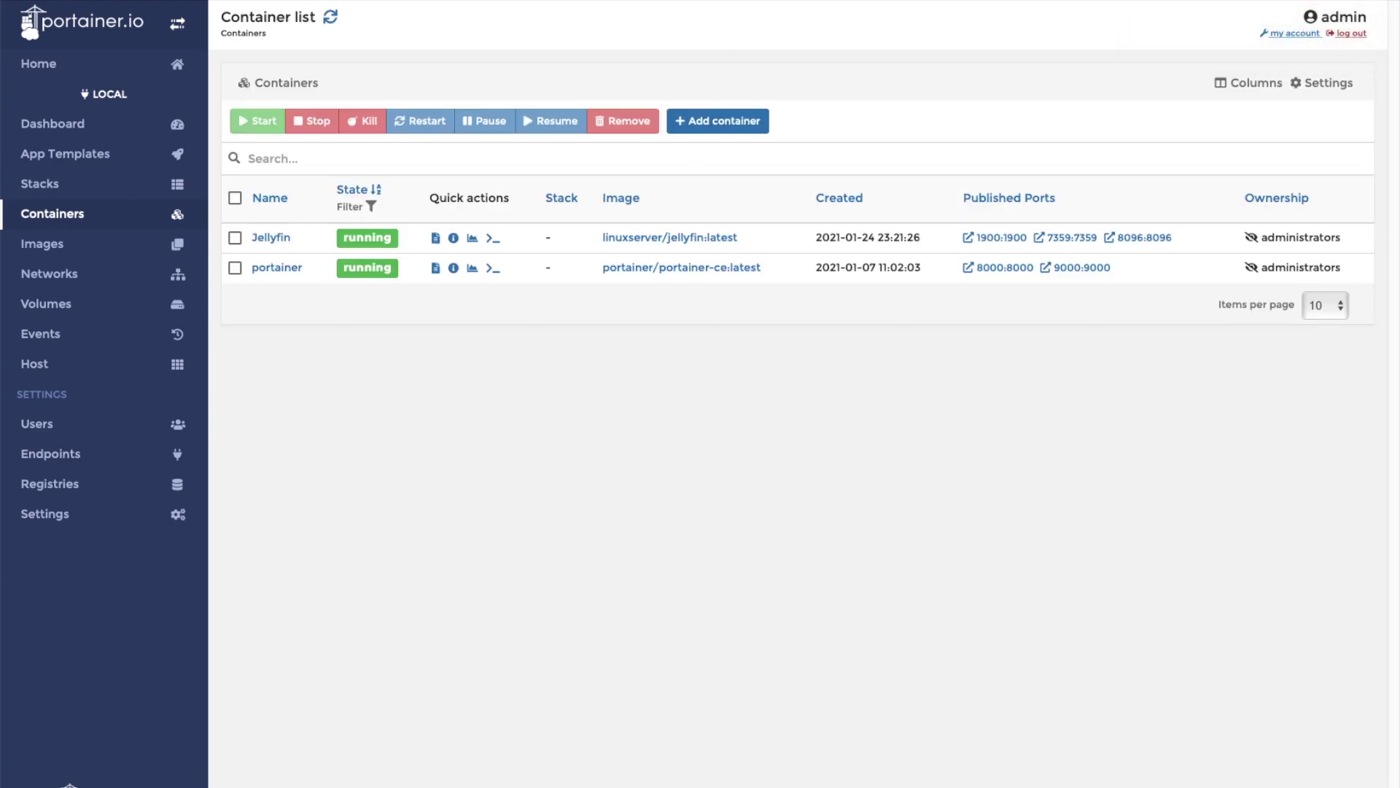
Step: Check the Jellyfin container's logs for the service startup lines and return to the container list
left_click(435, 238)
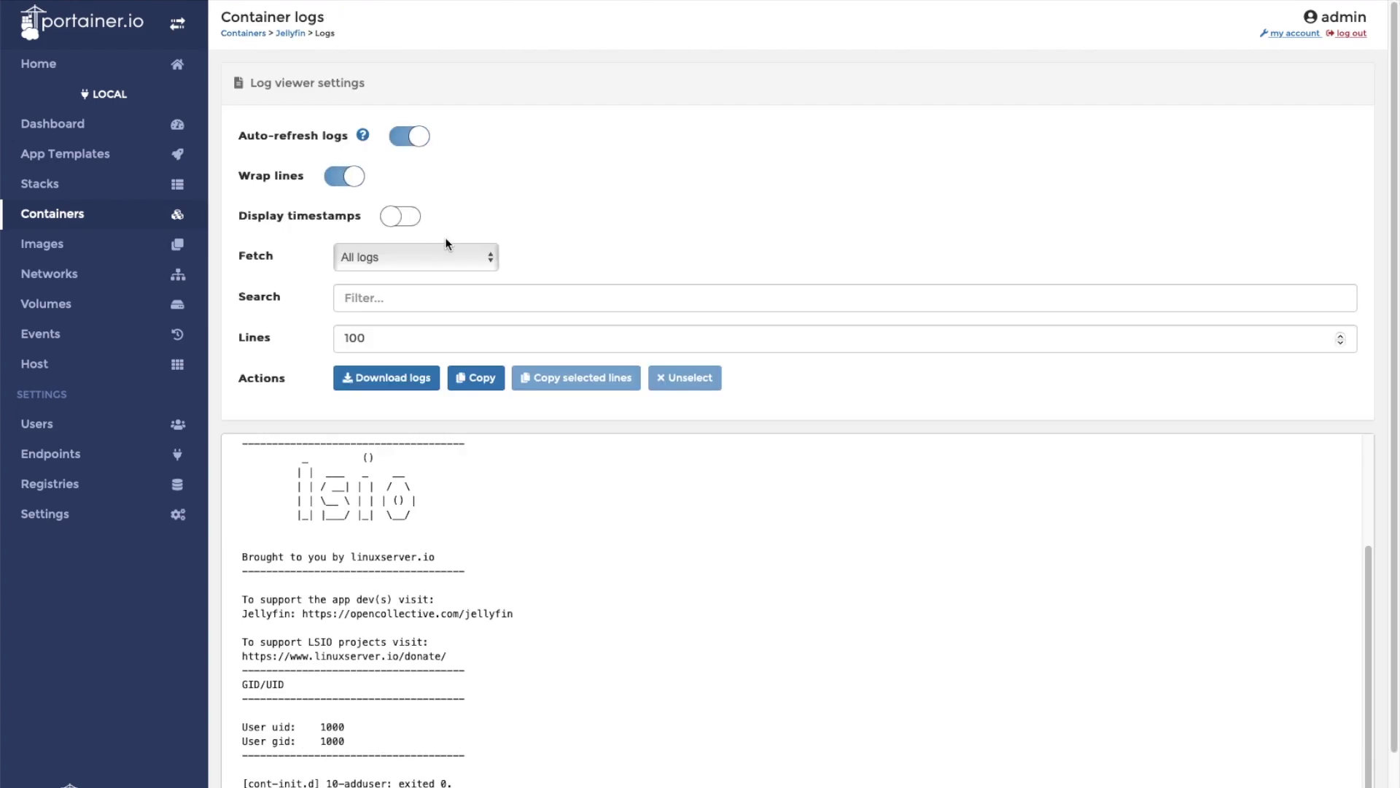
left_click_drag(1391, 138, 1395, 407)
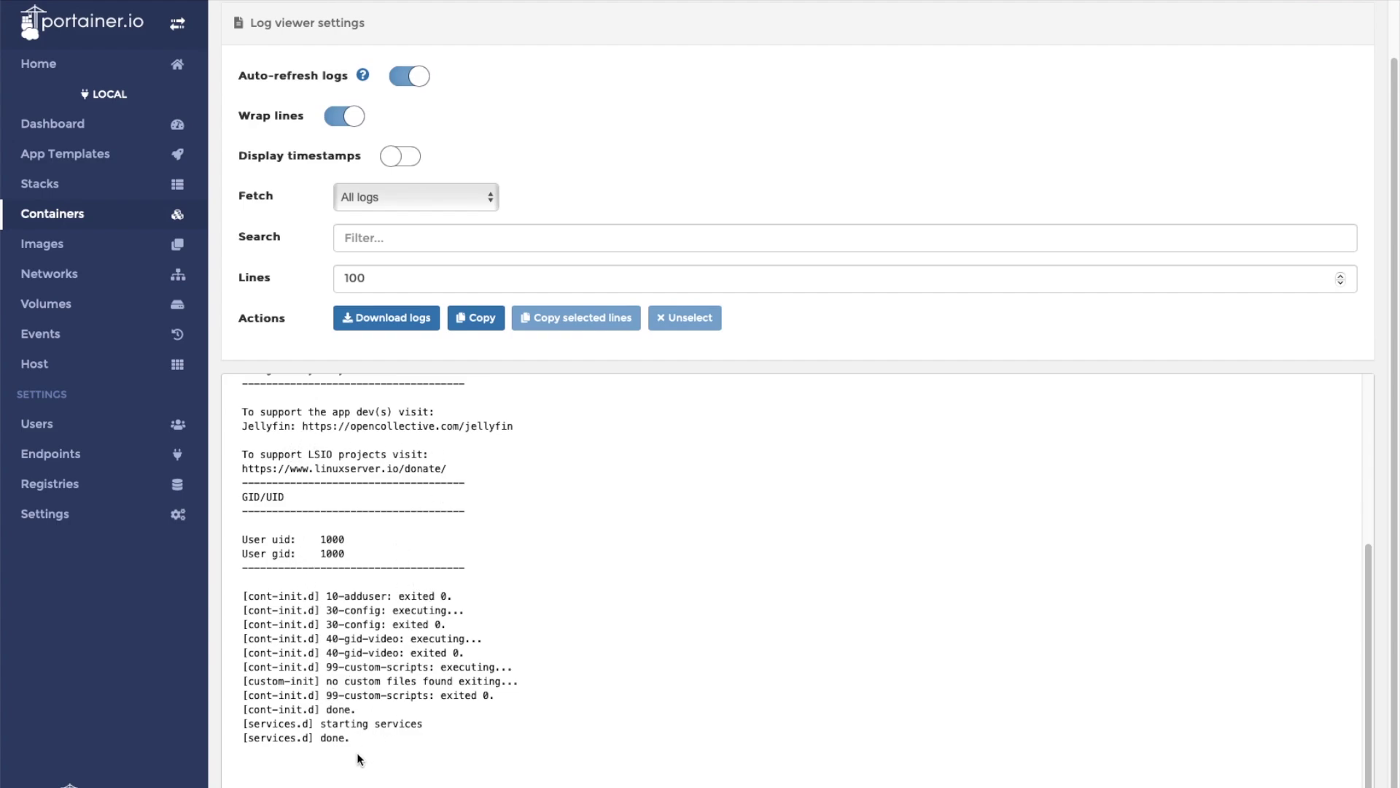
left_click_drag(248, 738, 393, 713)
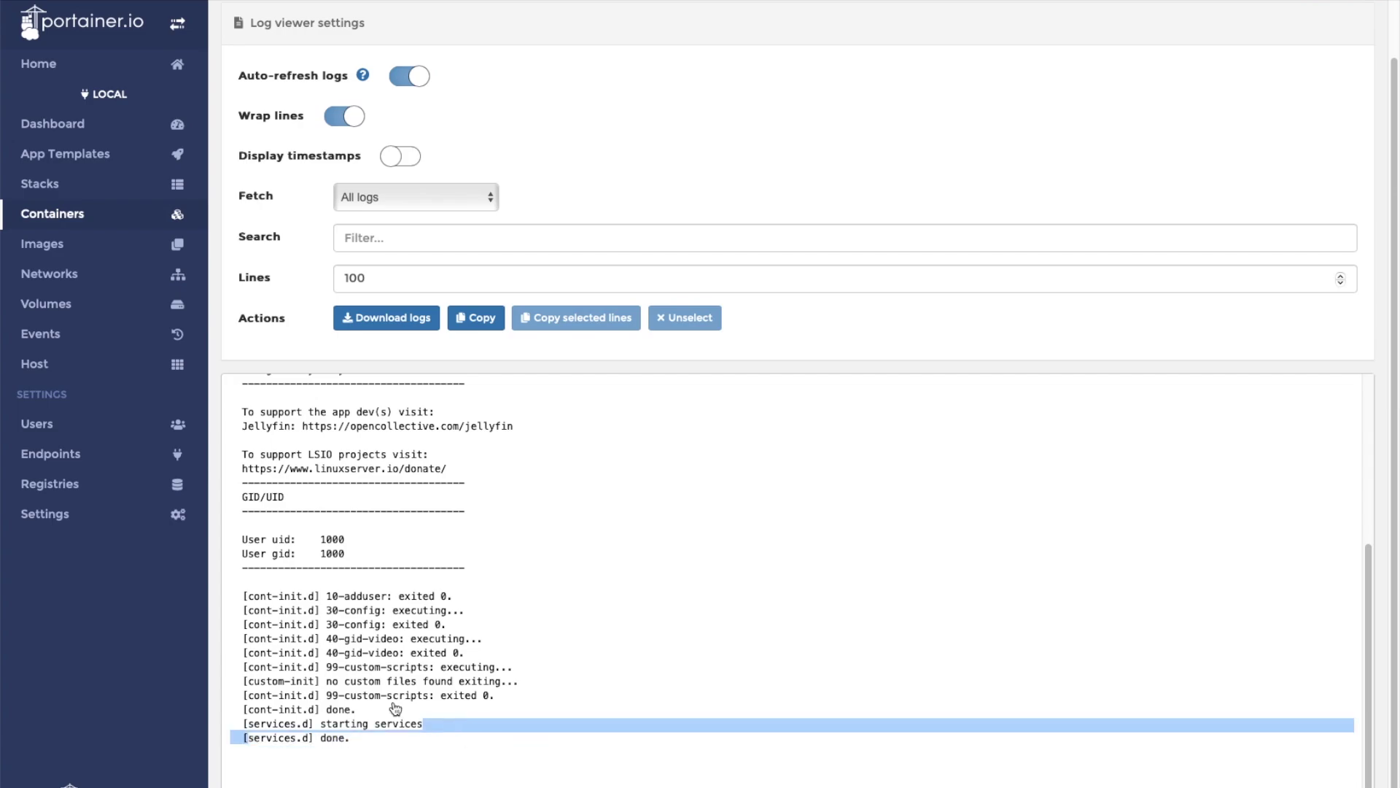
left_click(65, 219)
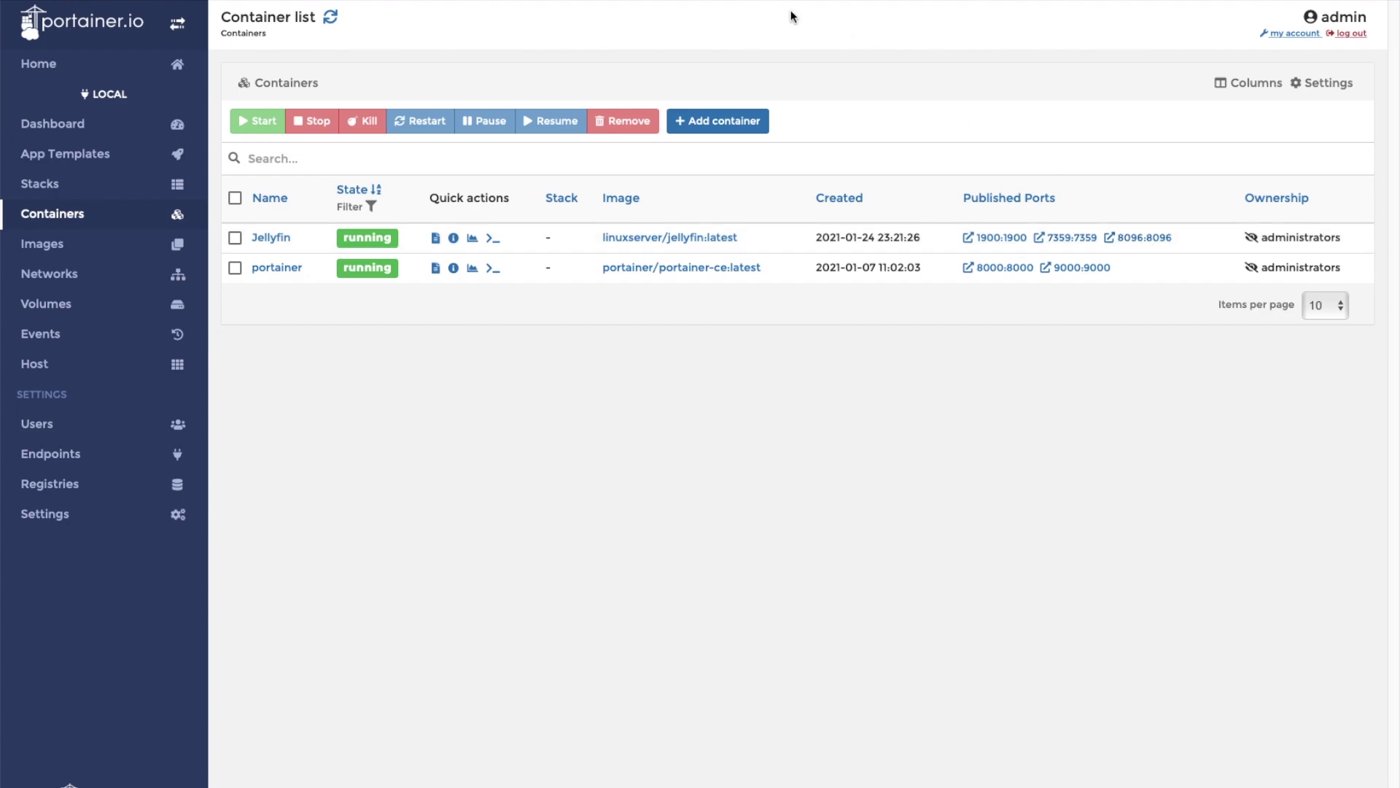
Step: Open the Jellyfin web interface at 192.168.1.176:8096 in the browser
type("192.136")
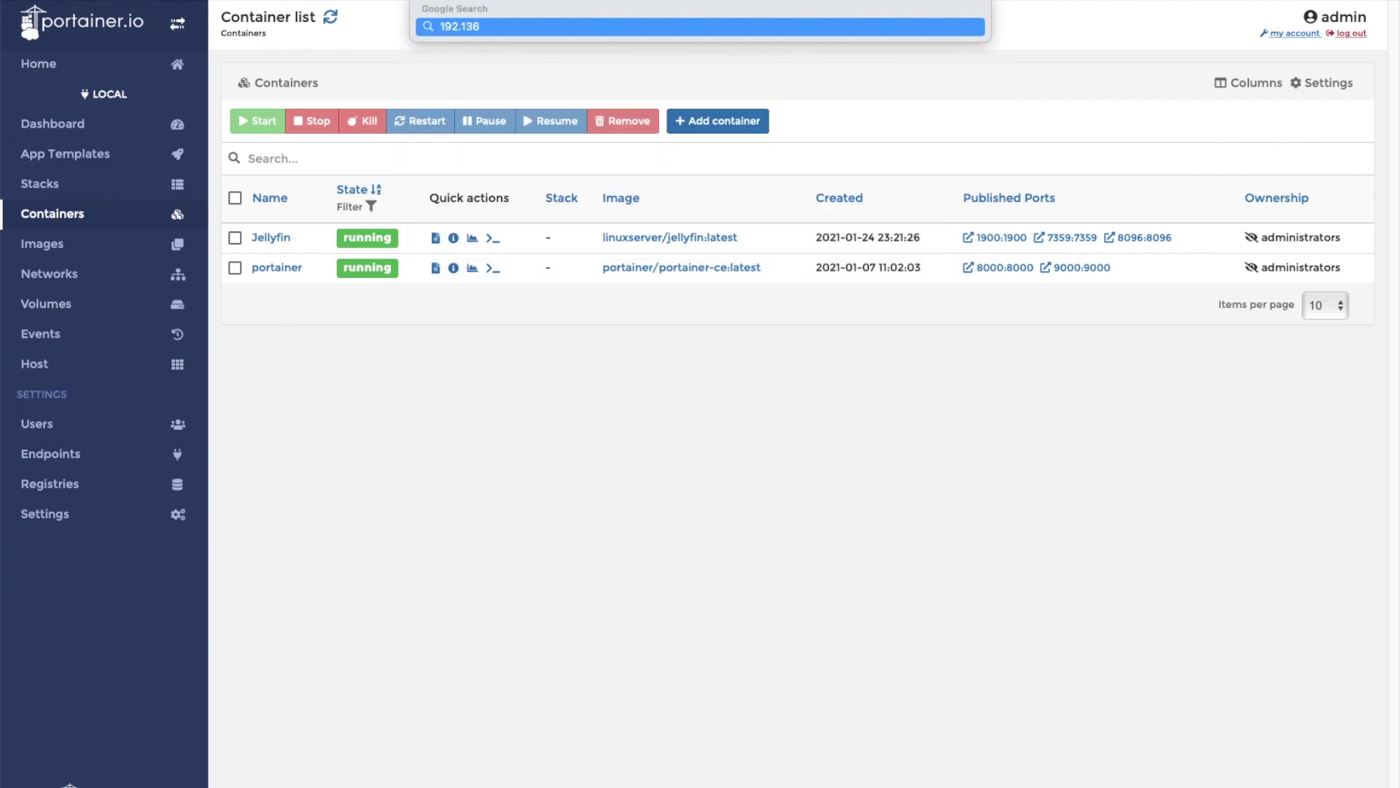
key("BackSpace")
key("BackSpace")
type("68.1")
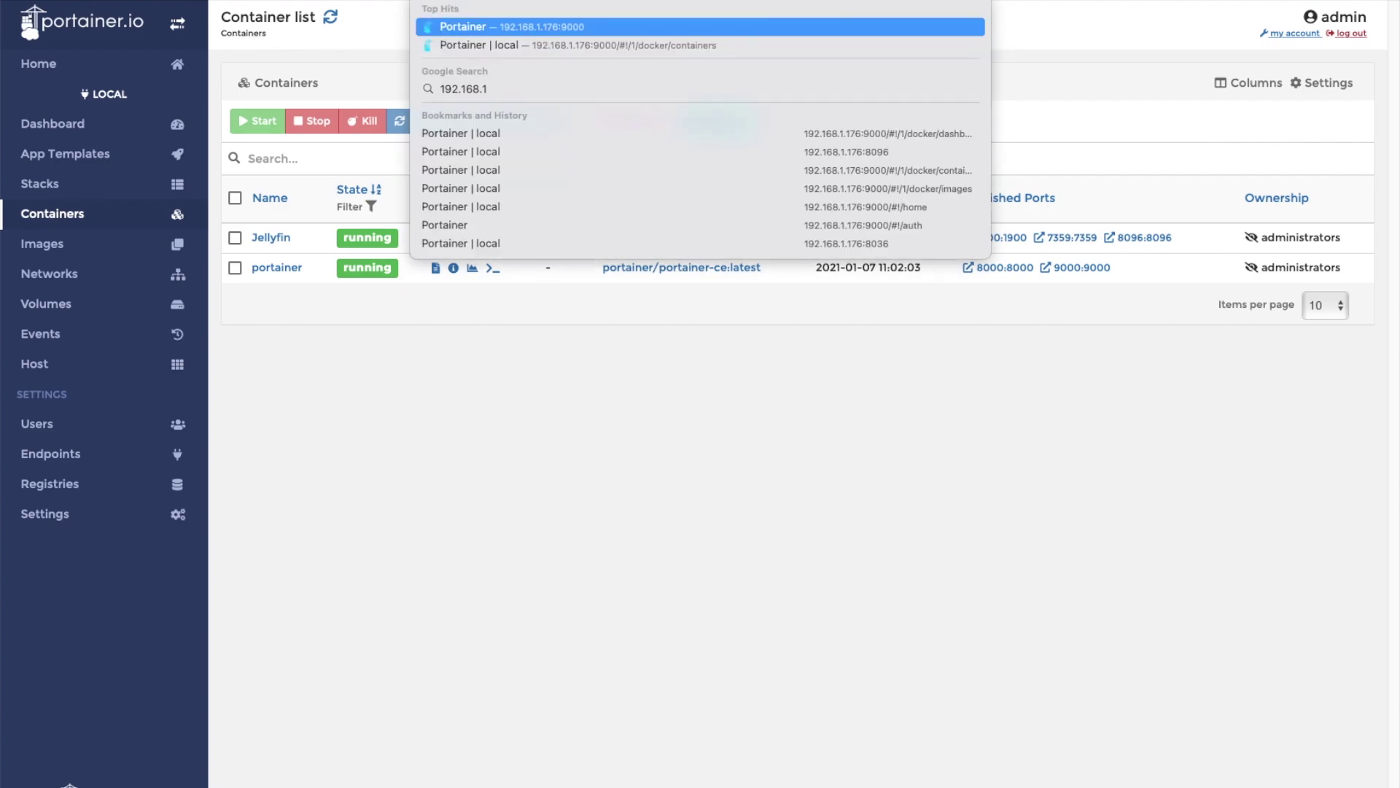
type(".176:8096")
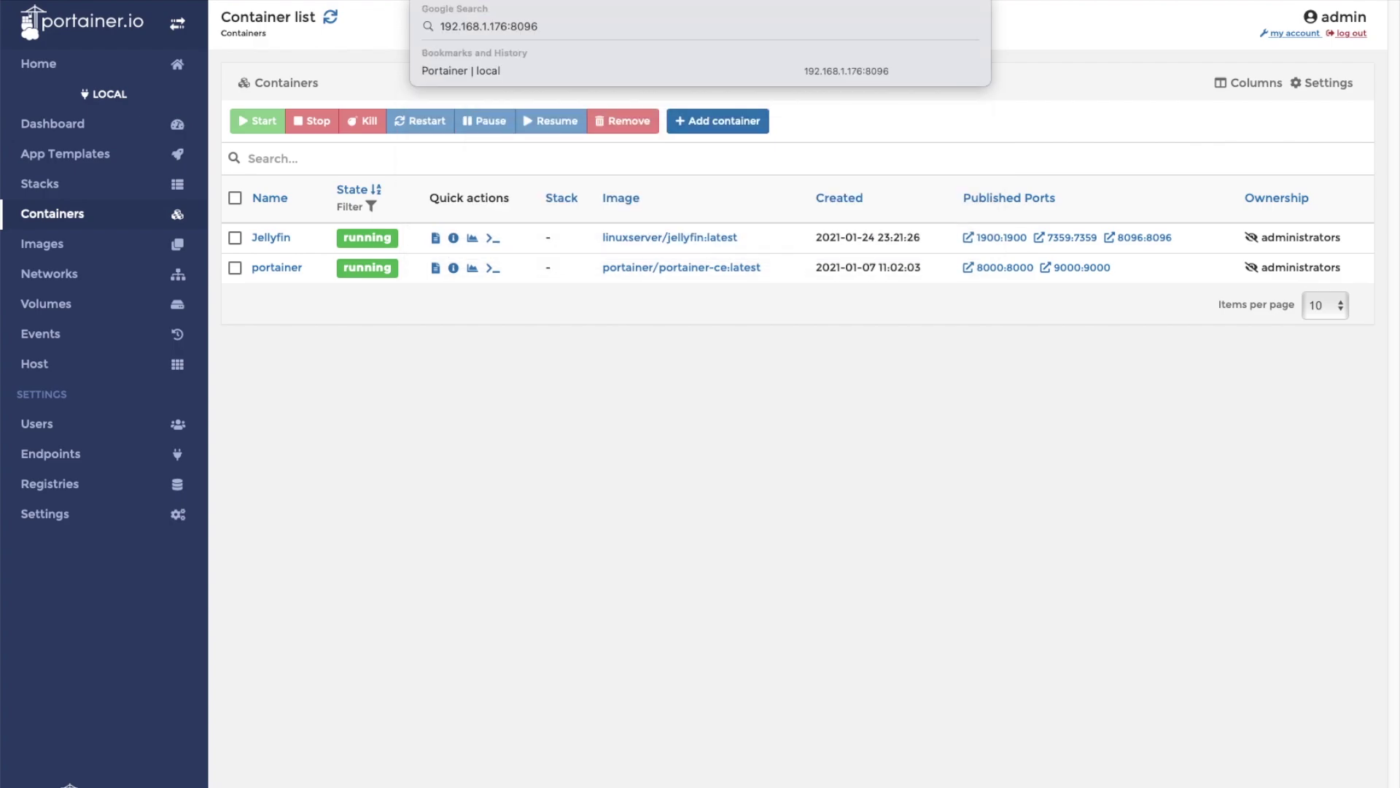
key("Return")
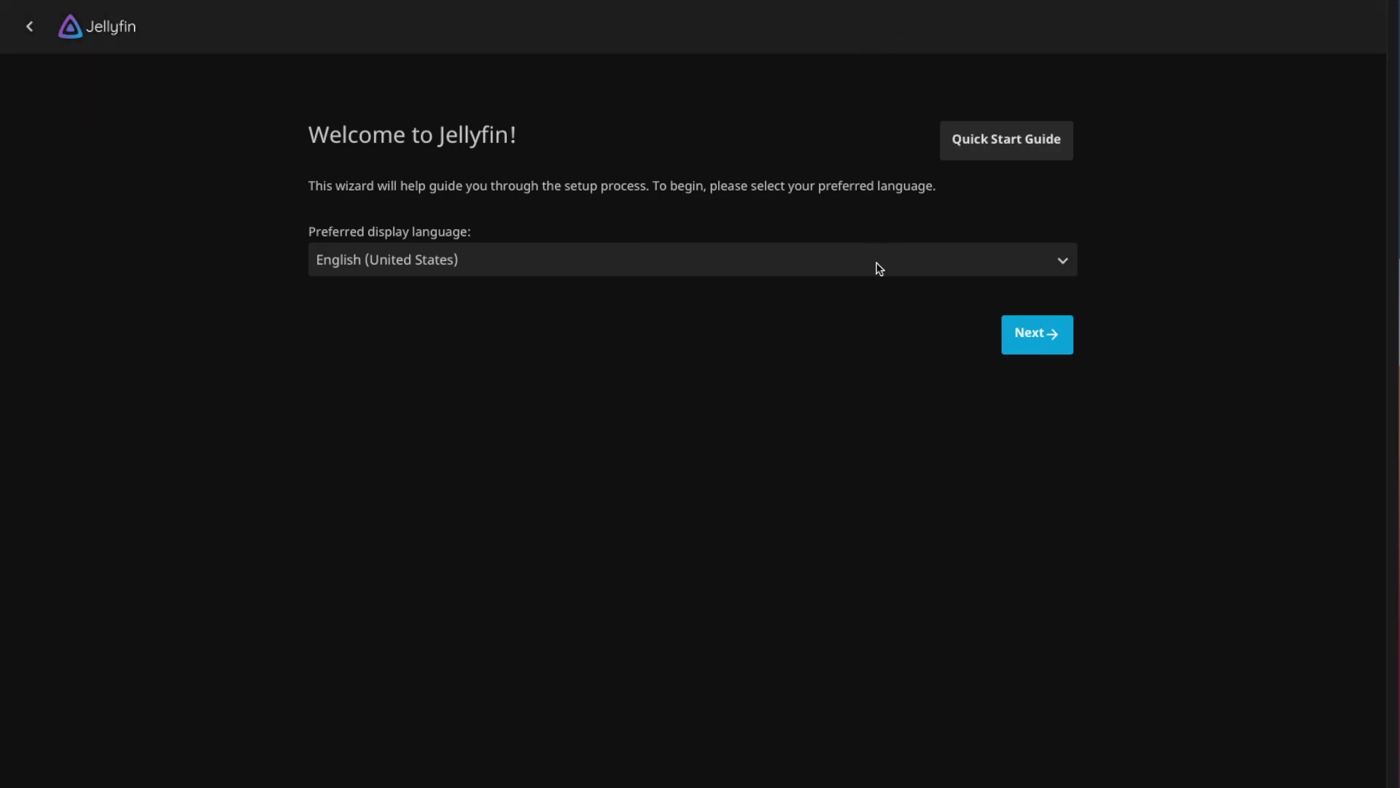
Step: Accept English (United States) as the display language and enter the admin account's username
left_click(1036, 350)
left_click(642, 241)
left_click_drag(394, 264, 250, 231)
type("St")
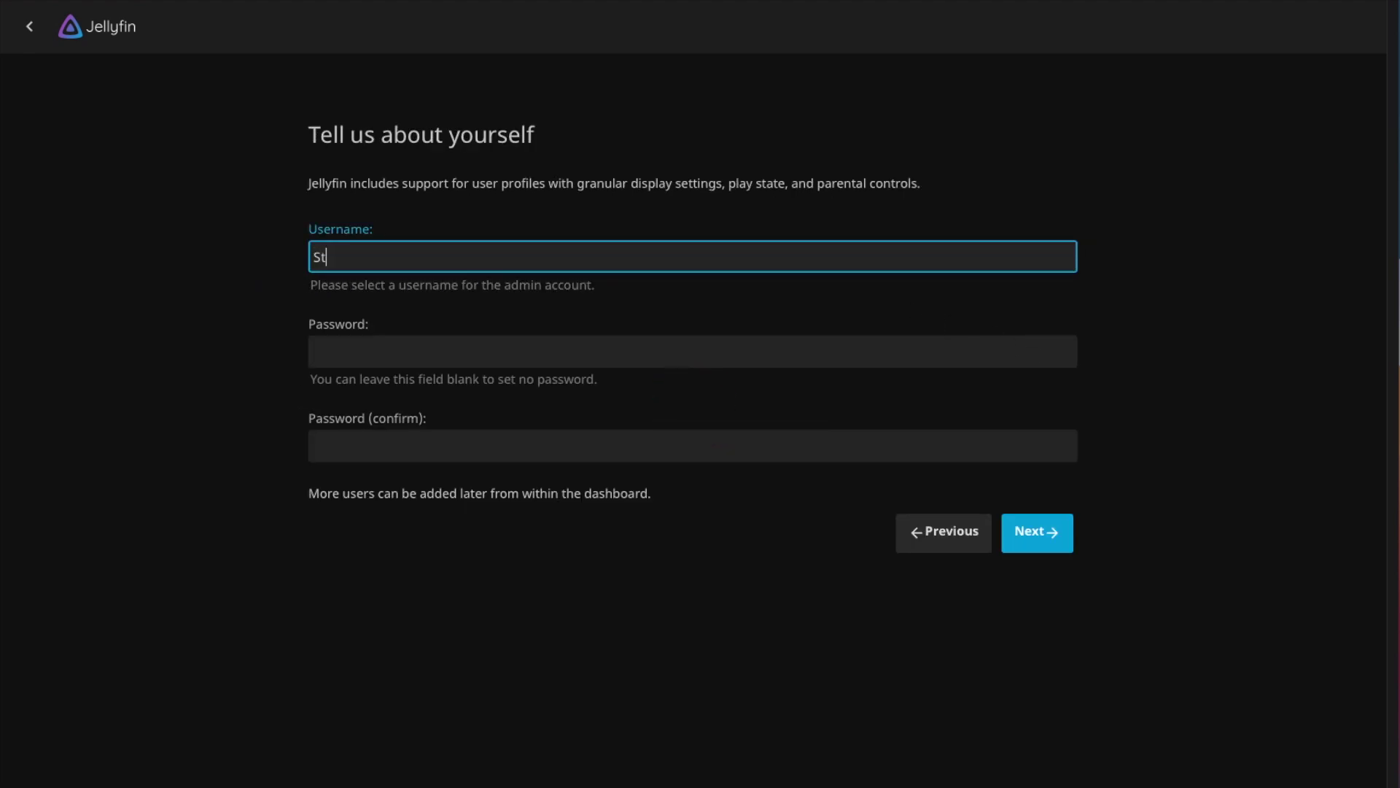
type("ryker")
Step: Enter and confirm the admin account password, and continue to the media library setup
left_click(353, 351)
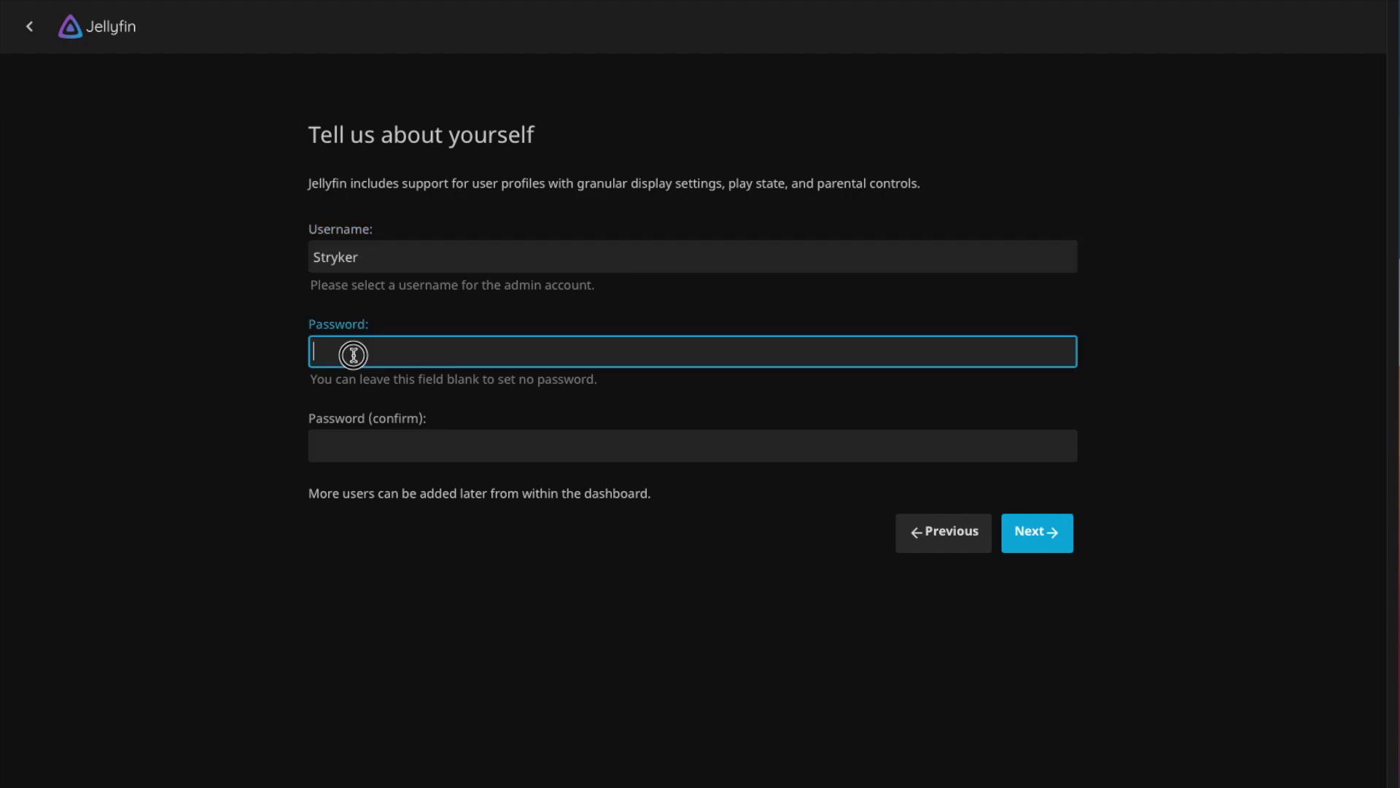
type("**********")
left_click(413, 438)
type("**********")
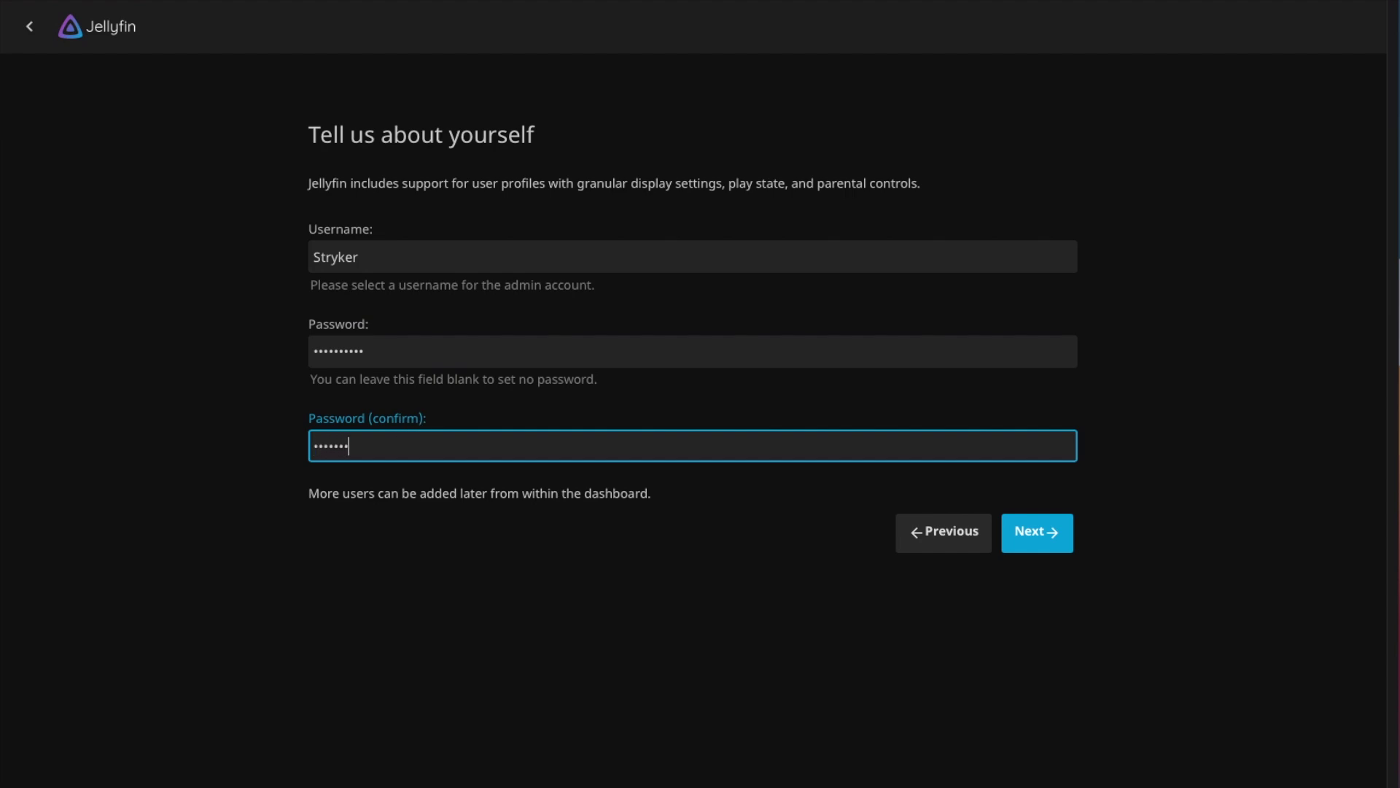
left_click(1062, 531)
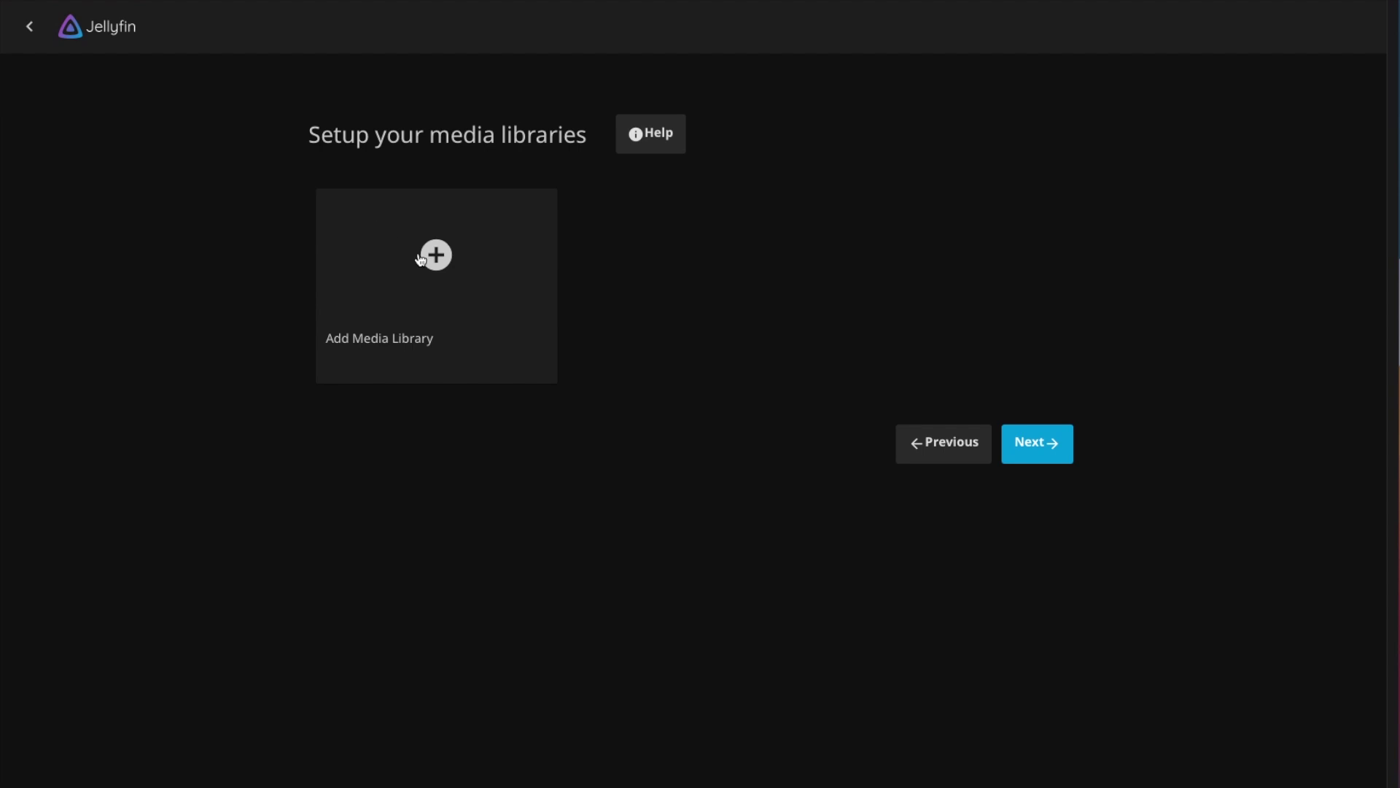
Step: Start a new media library with the content type Music, keeping Music as its display name
left_click(470, 264)
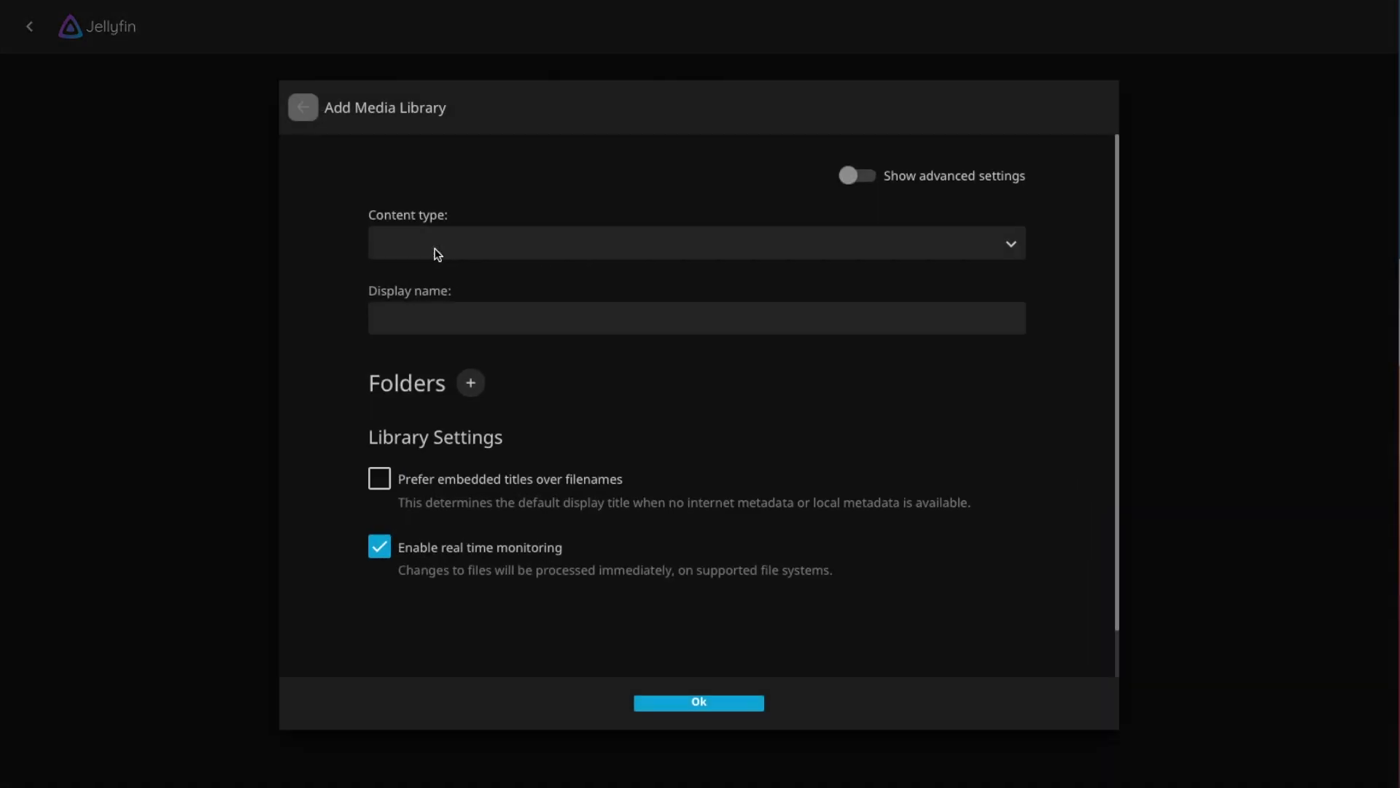
left_click(436, 249)
left_click(447, 271)
left_click(443, 253)
left_click(438, 242)
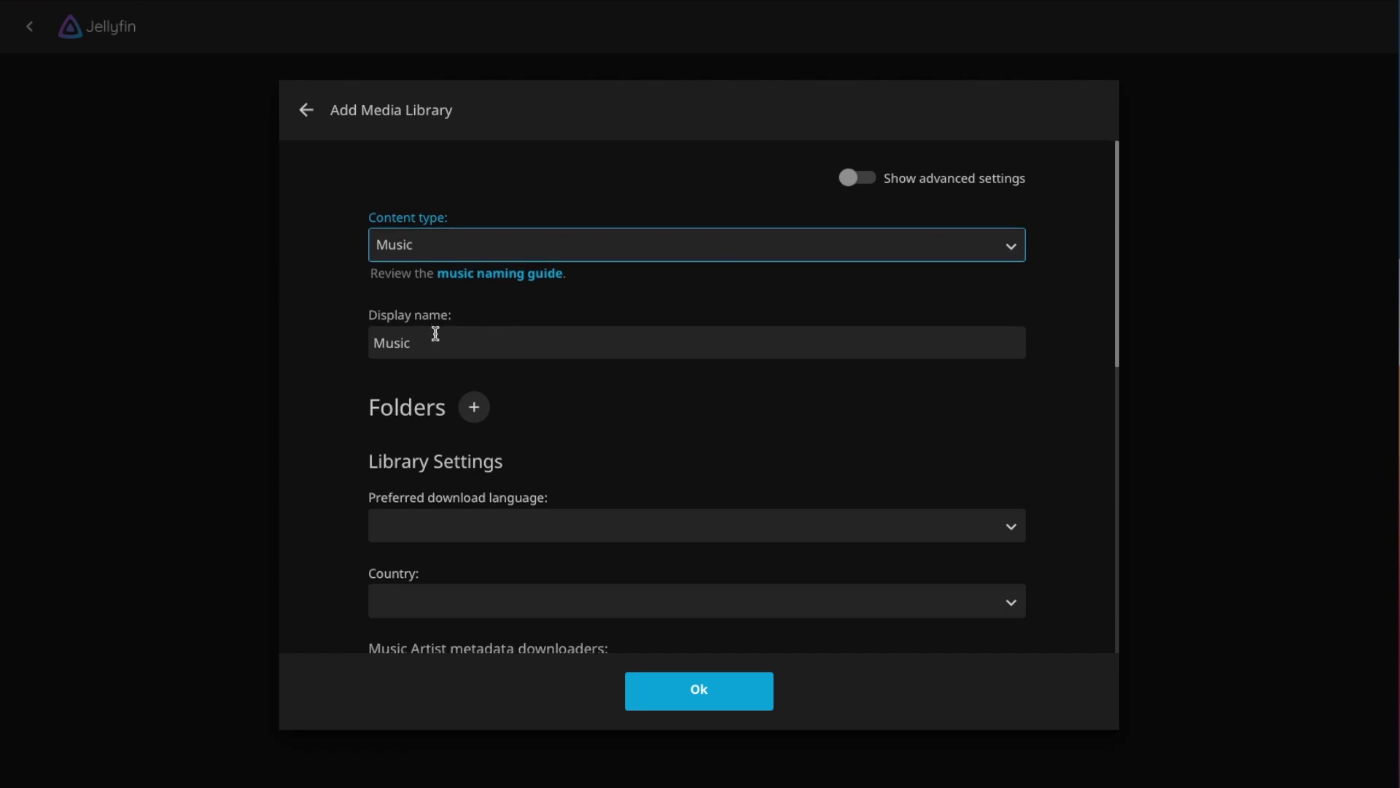
scroll(433, 337, "down", 2)
scroll(732, 347, "down", 2)
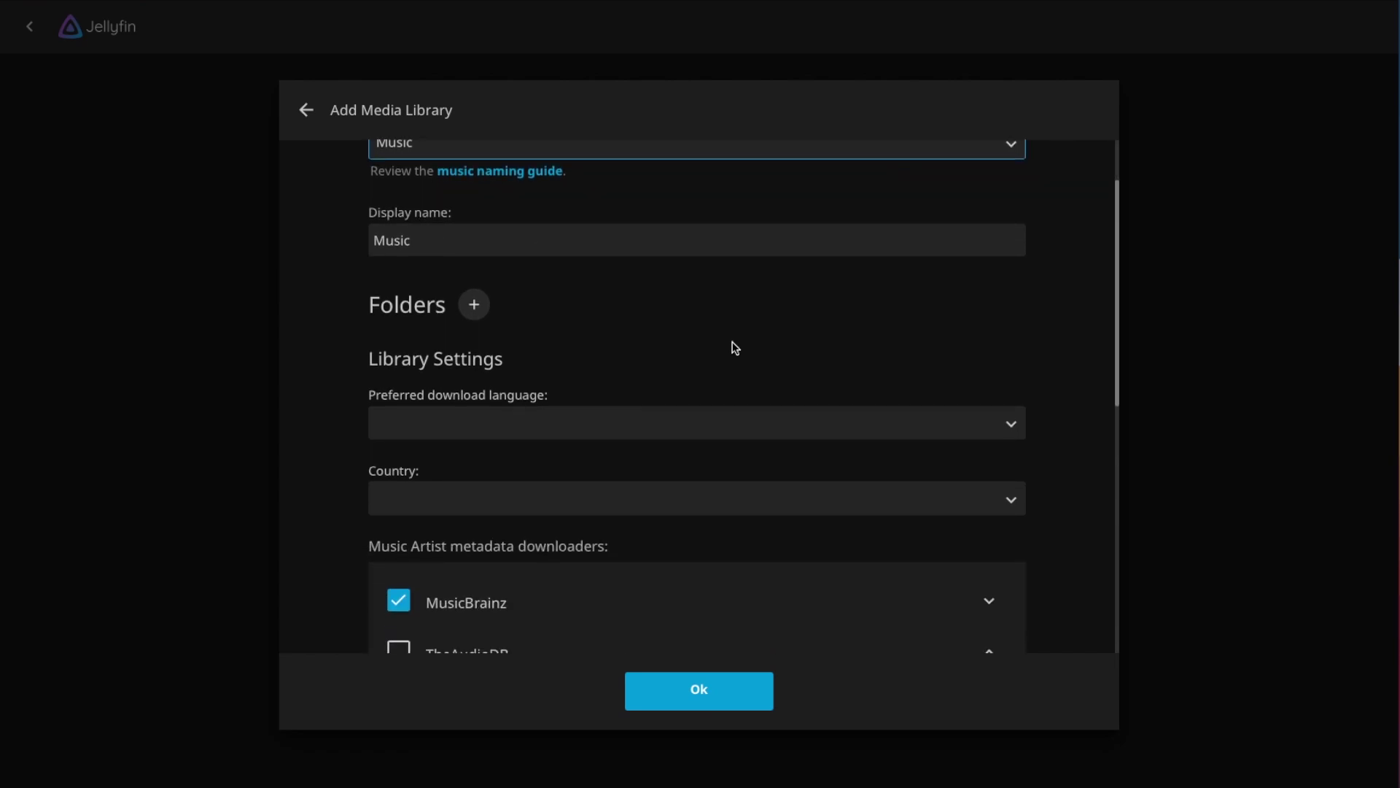
left_click(481, 243)
scroll(531, 297, "up", 4)
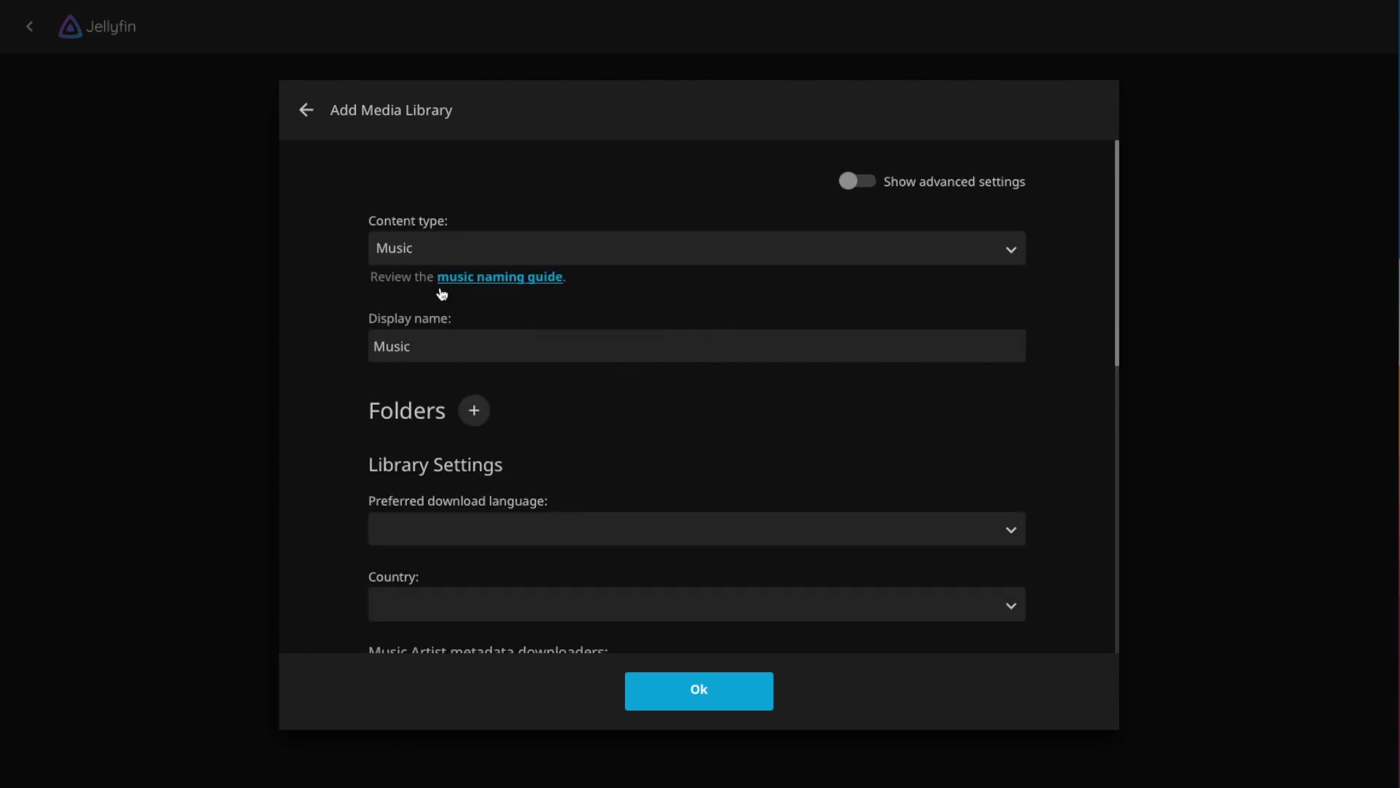
Step: Add the folder /data/Music to the new Music library
left_click(473, 427)
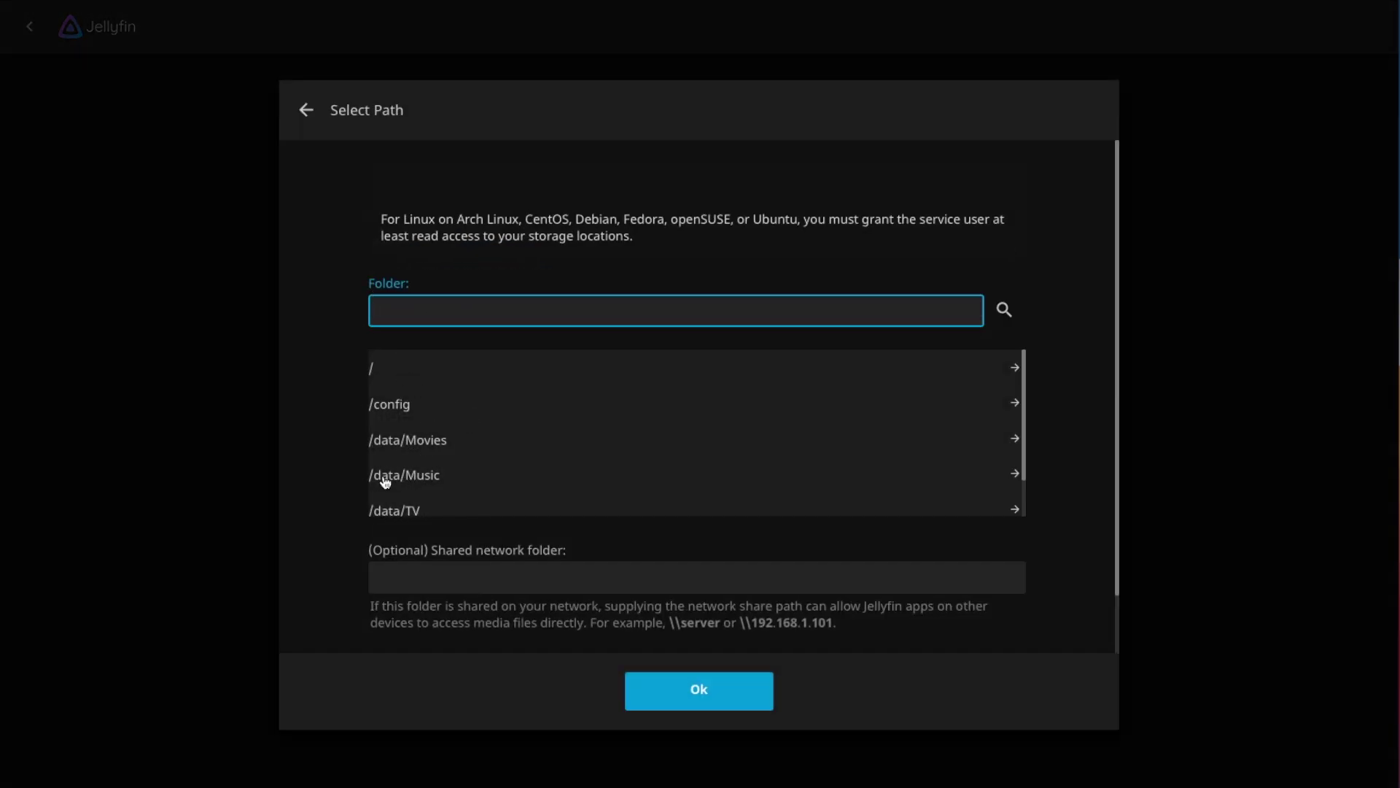
left_click(415, 475)
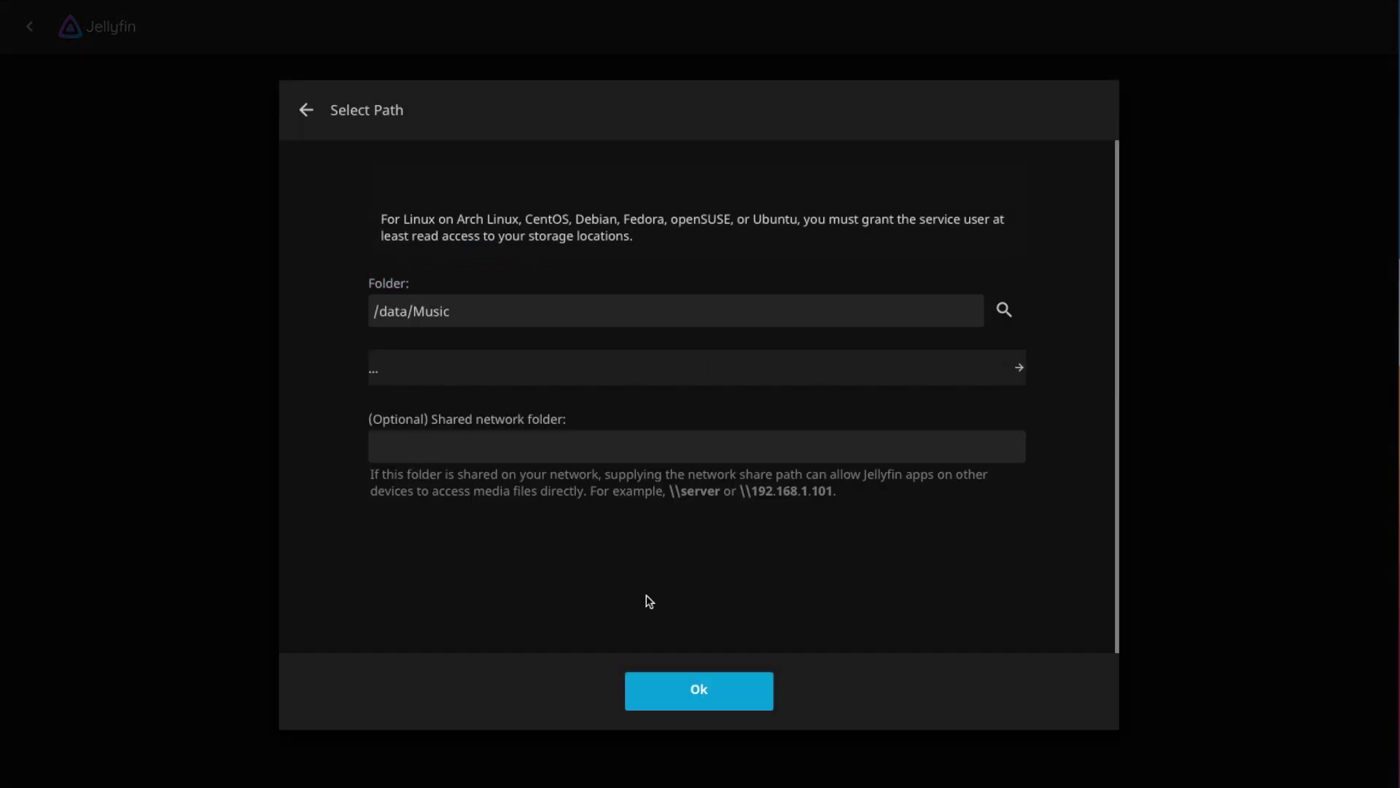
left_click(715, 710)
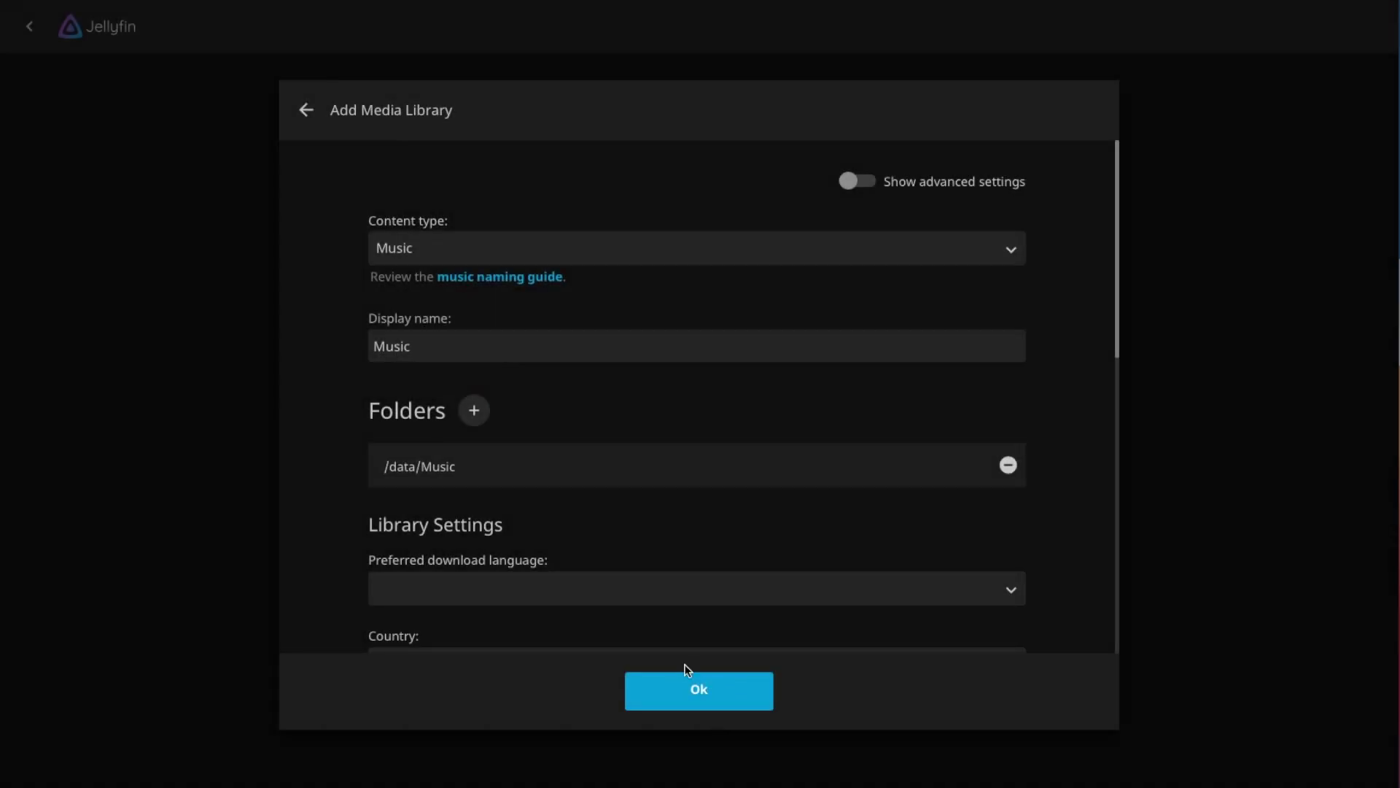
Step: Save the Music library with its default settings and start another media library with the content type TV Shows
left_click_drag(1115, 321, 1132, 684)
left_click(701, 705)
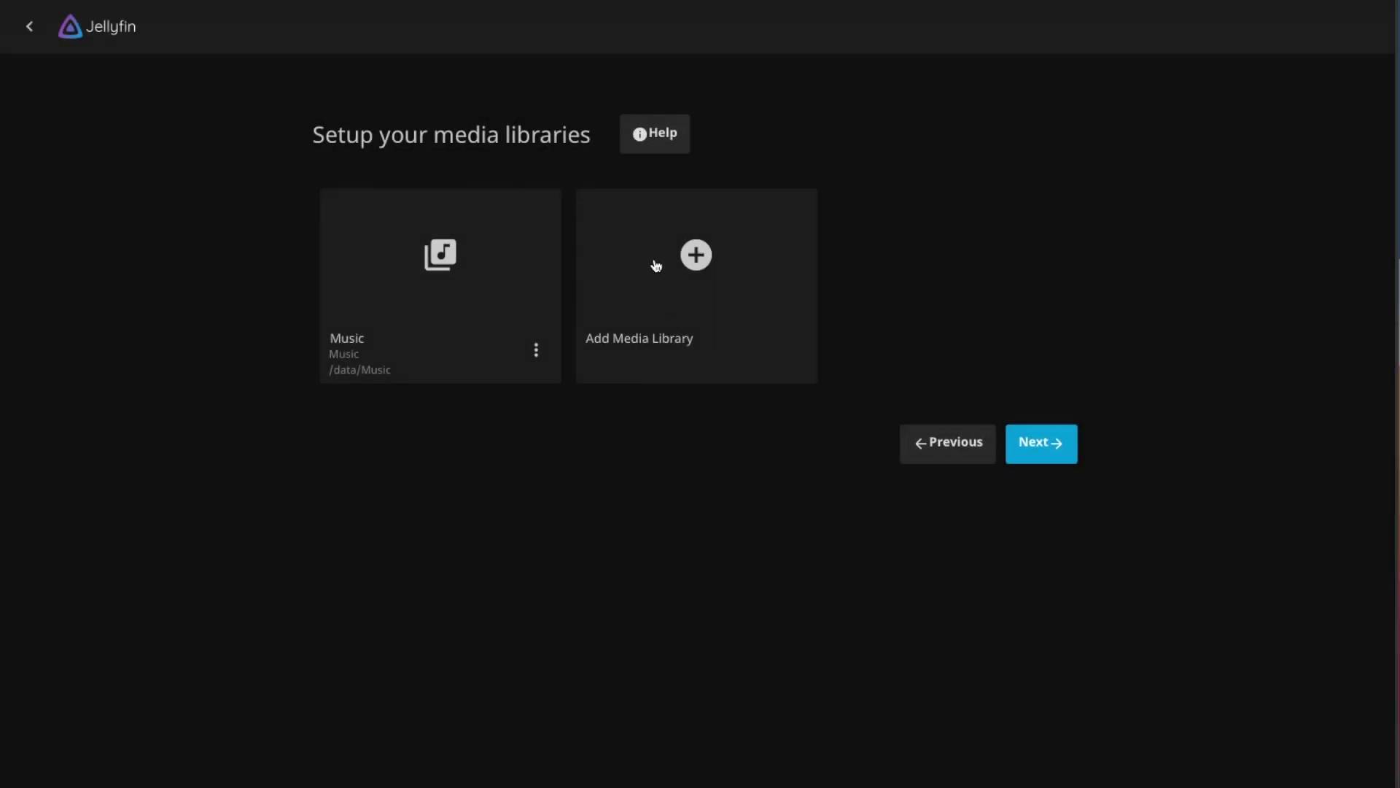
left_click(663, 260)
left_click(648, 269)
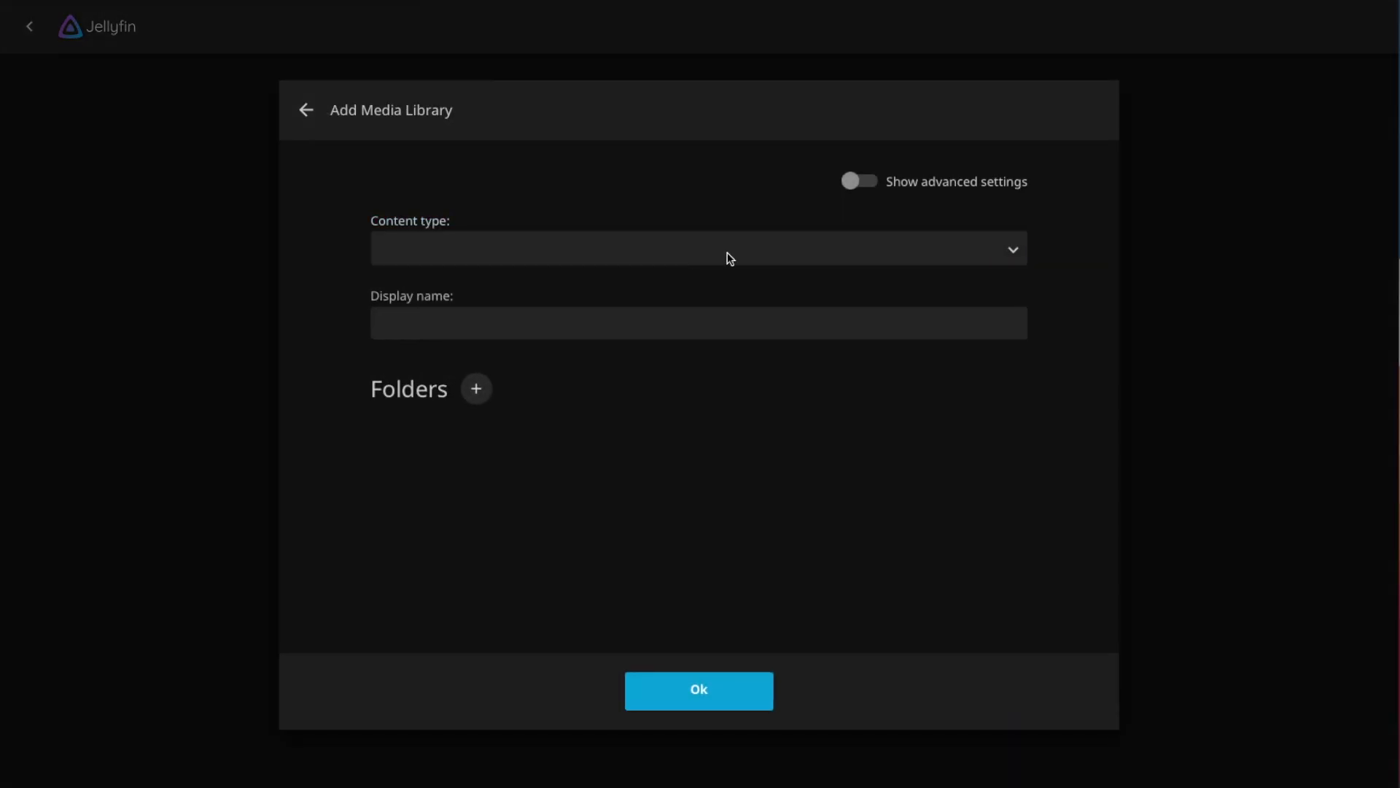
left_click(1002, 248)
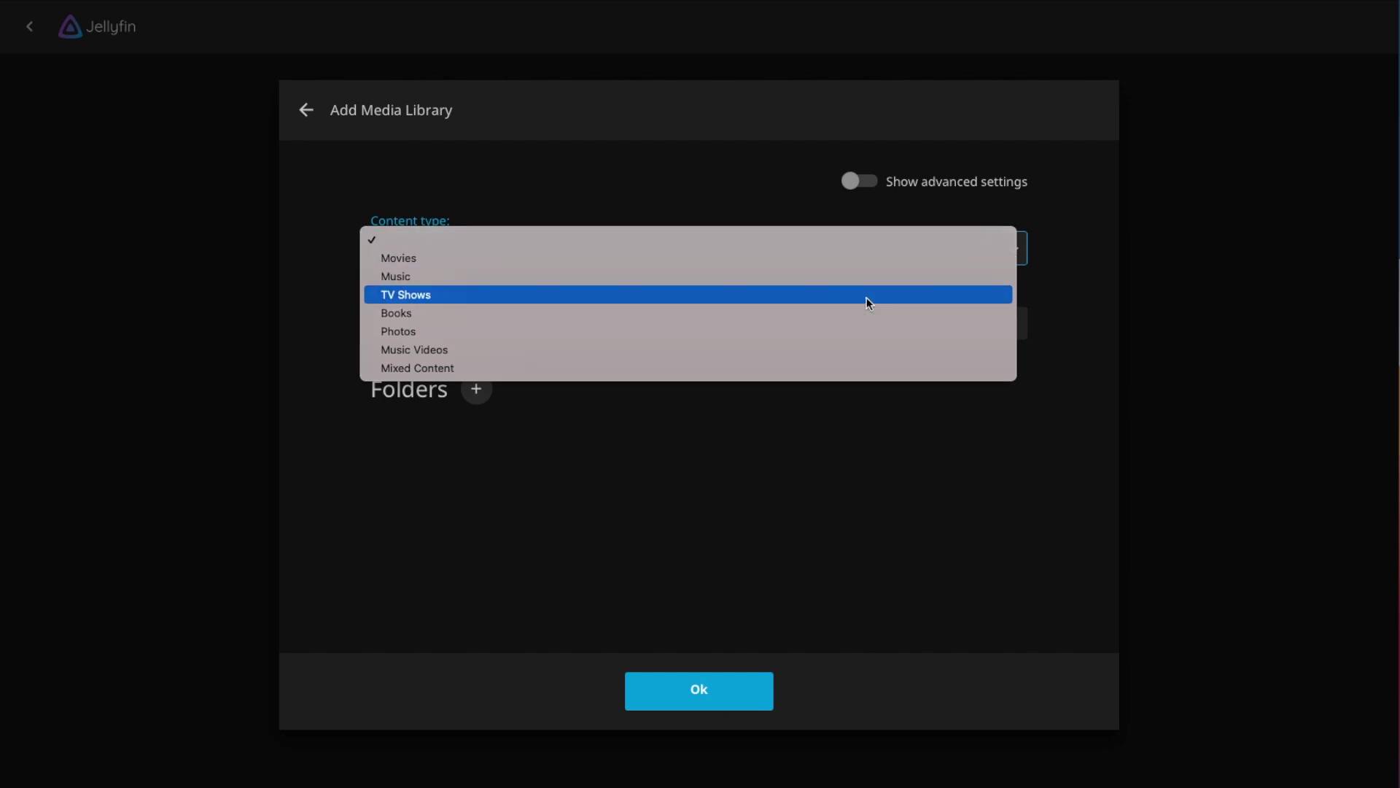
left_click(866, 296)
Step: Add the folder /data/TV to the TV Shows library and save the library with its default settings
left_click(478, 427)
left_click(391, 514)
left_click(627, 688)
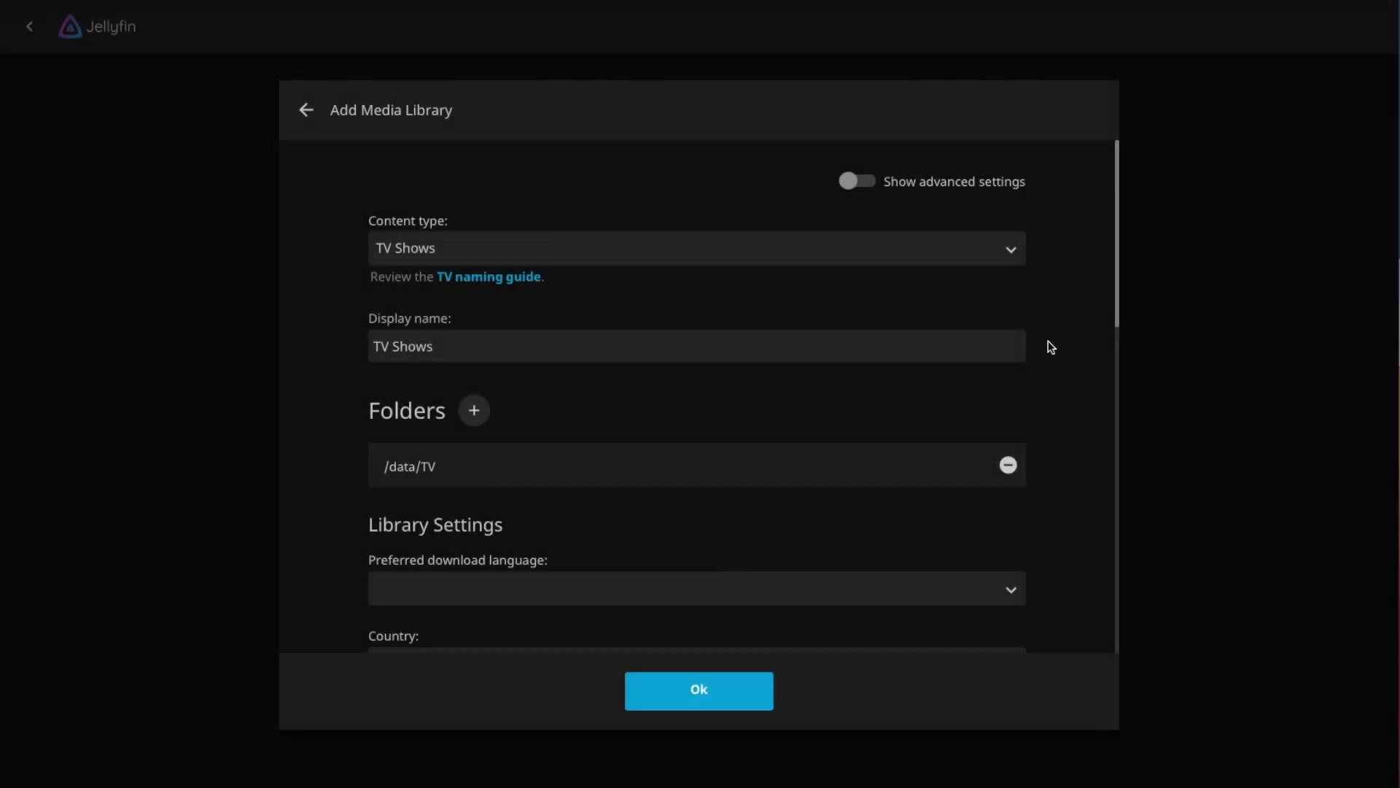
left_click_drag(1114, 266, 1035, 625)
left_click(730, 688)
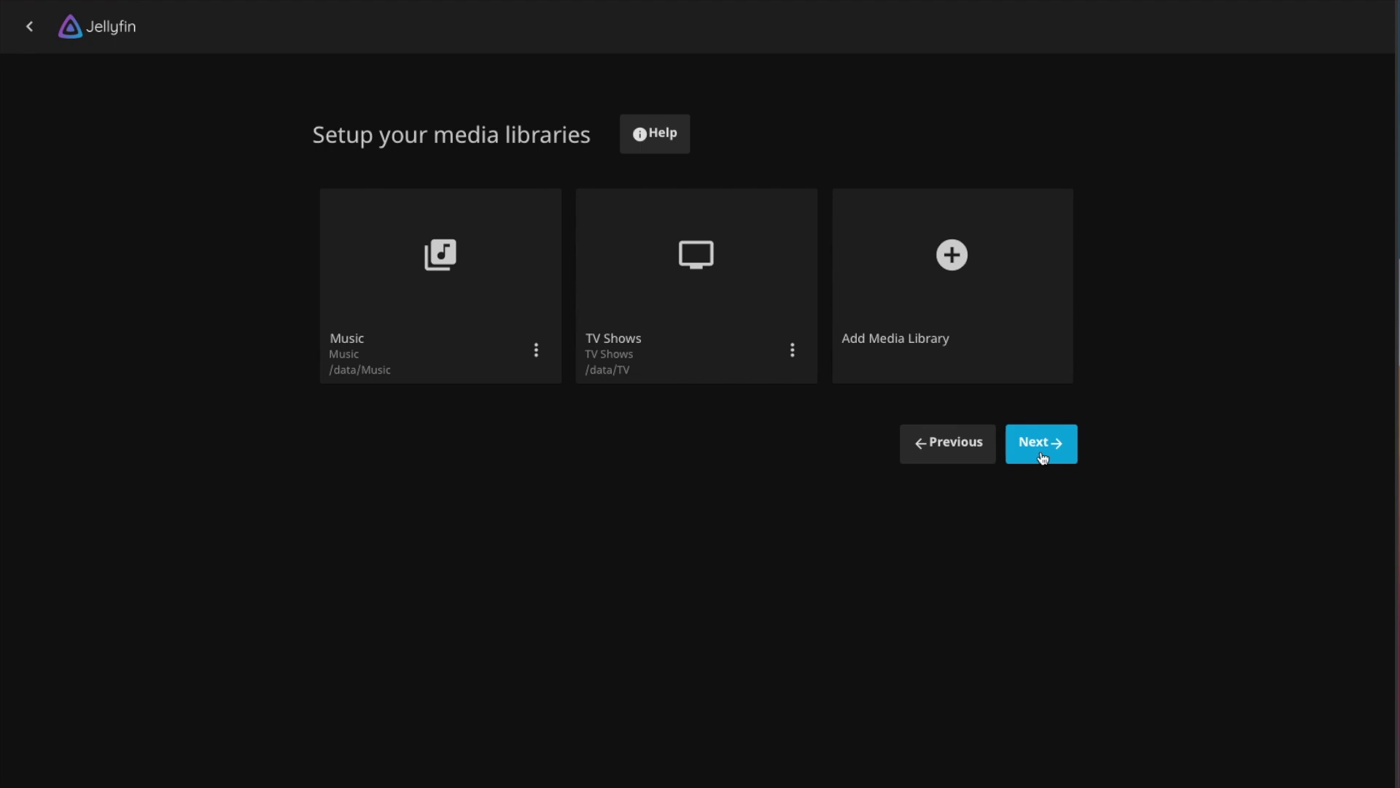
Step: Finish the media library setup and accept English and United States as the preferred metadata language and country
left_click(1043, 458)
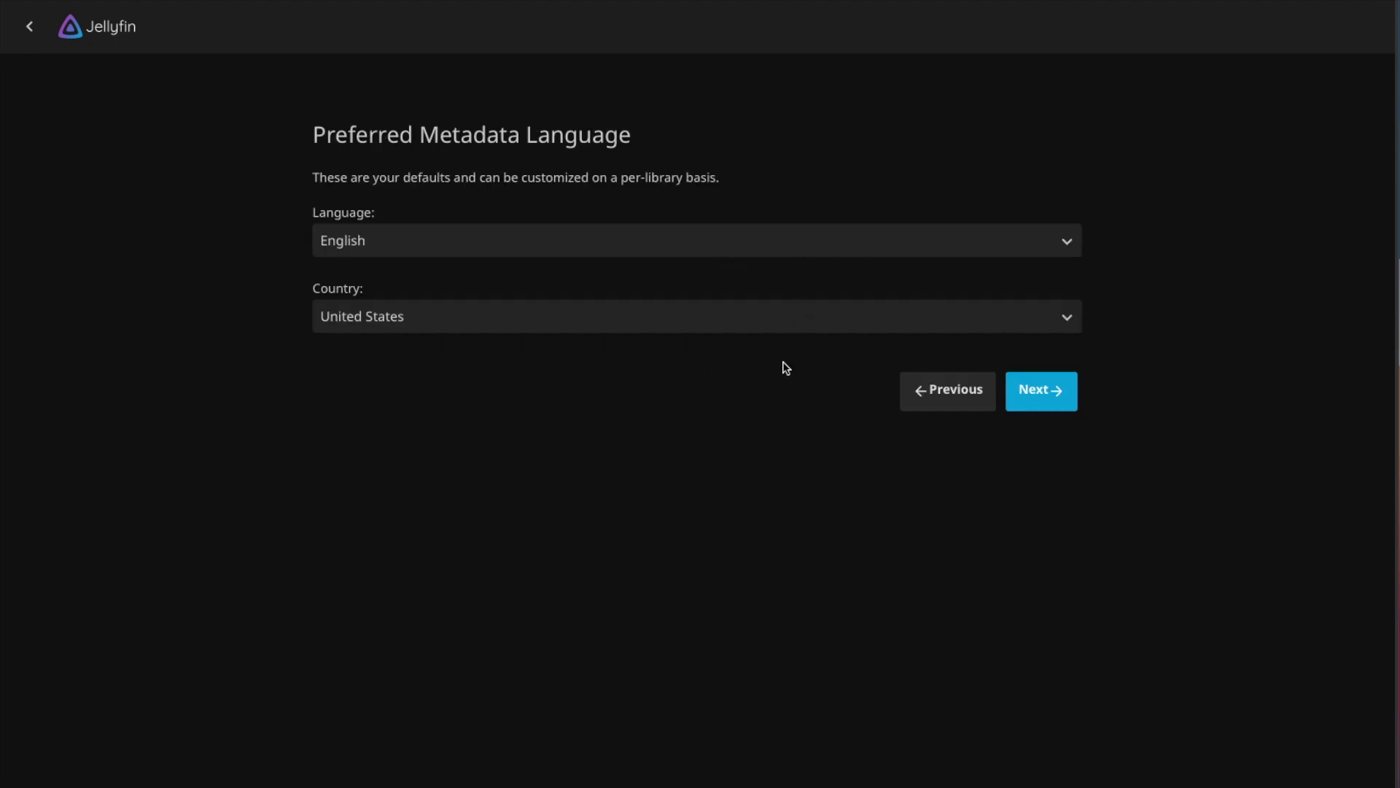
left_click(1037, 409)
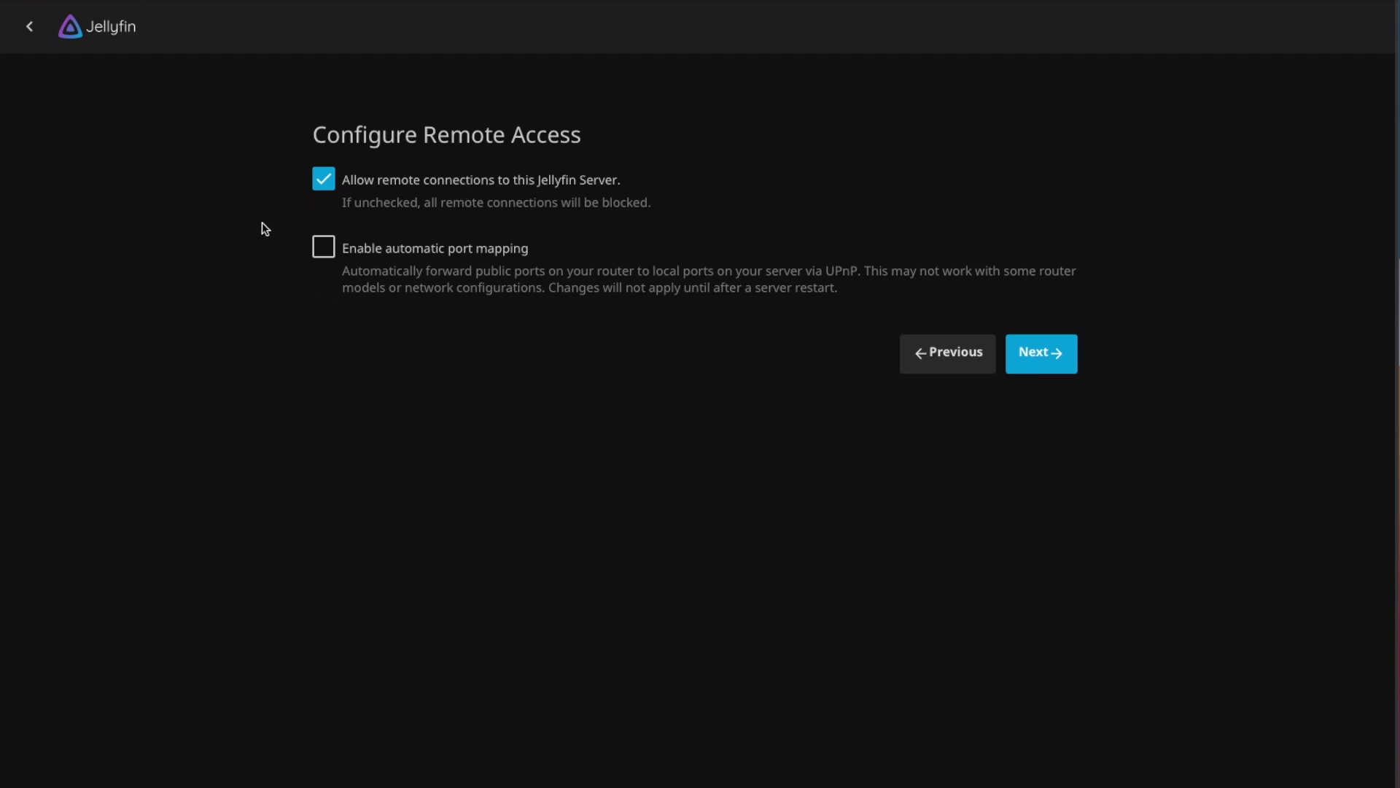
Step: Disallow remote connections to the Jellyfin server and finish the setup wizard
left_click(320, 184)
left_click(1018, 371)
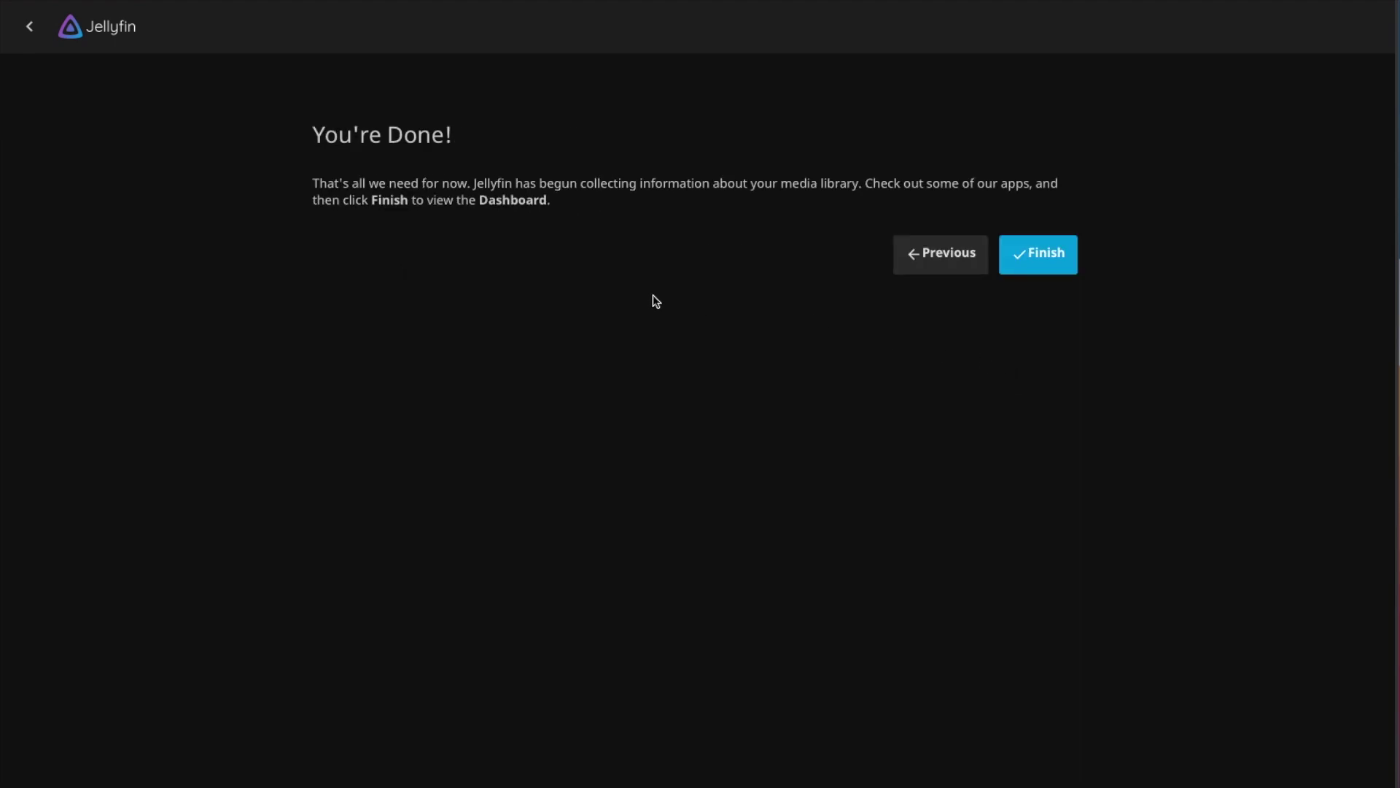
left_click(1018, 269)
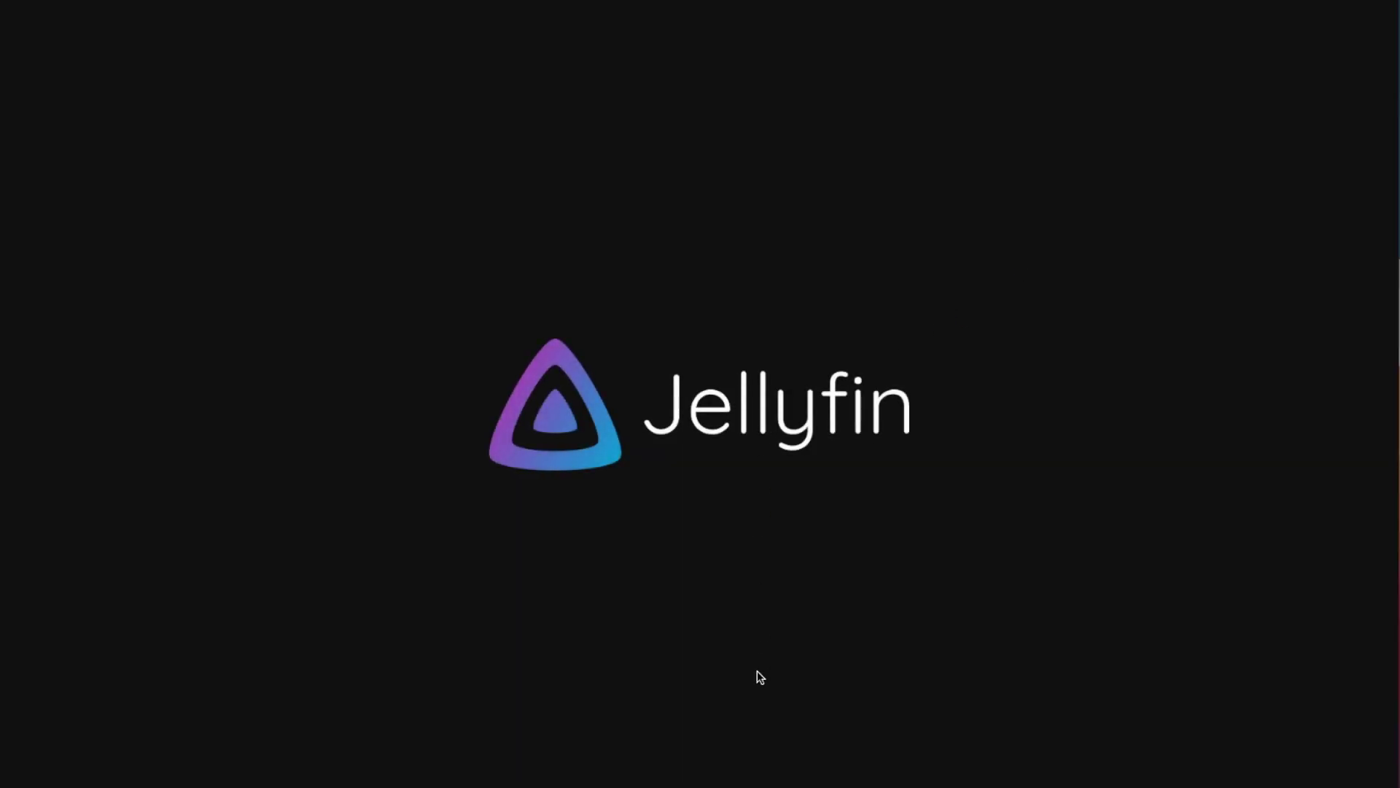